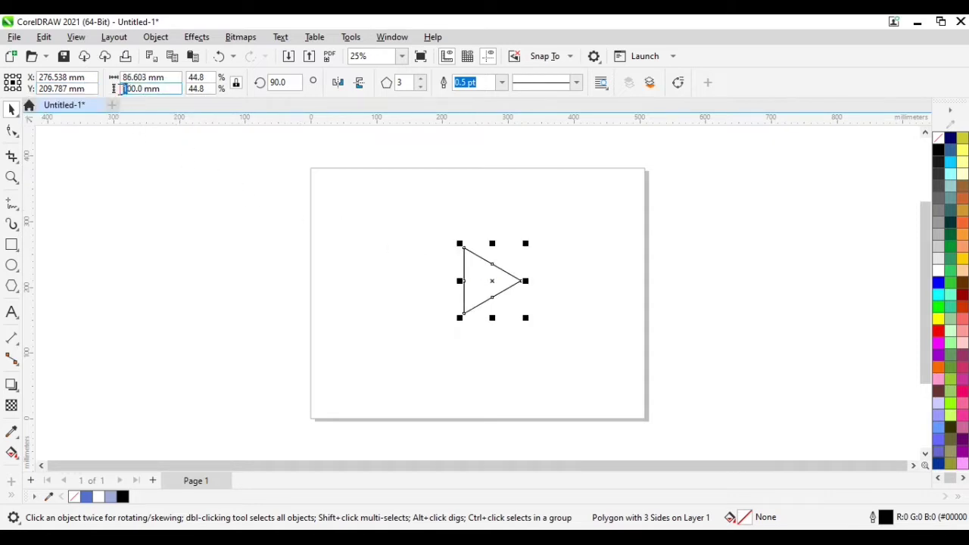
Enlarge the triangle copy to 200 mm high and rotate it about the small triangle's visual centre so it points straight down
text(2)
key(Return)
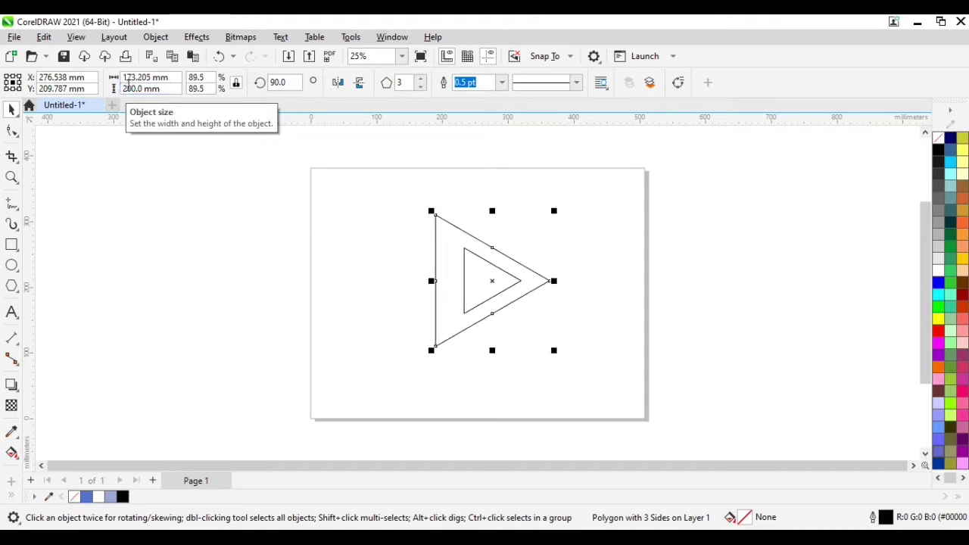
click(508, 258)
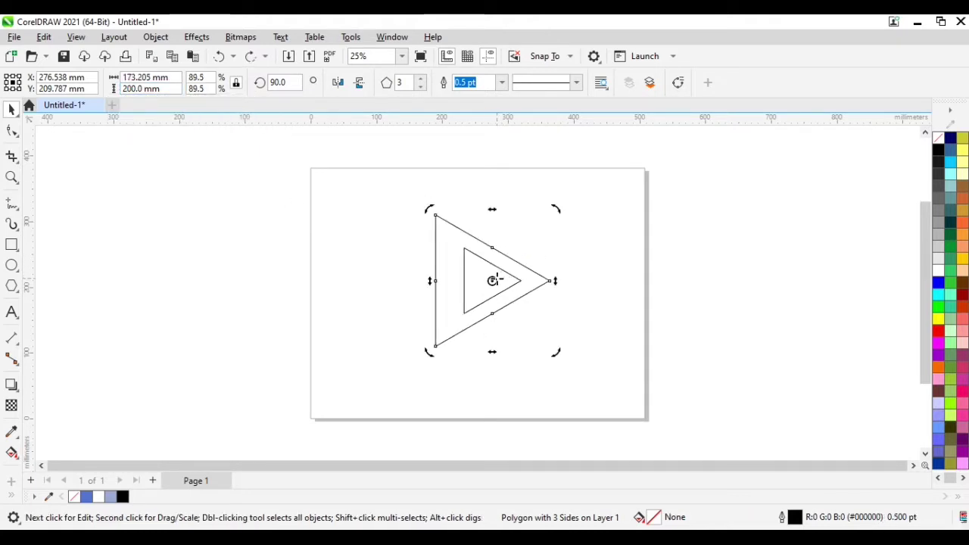
drag(493, 281, 483, 281)
drag(558, 213, 546, 346)
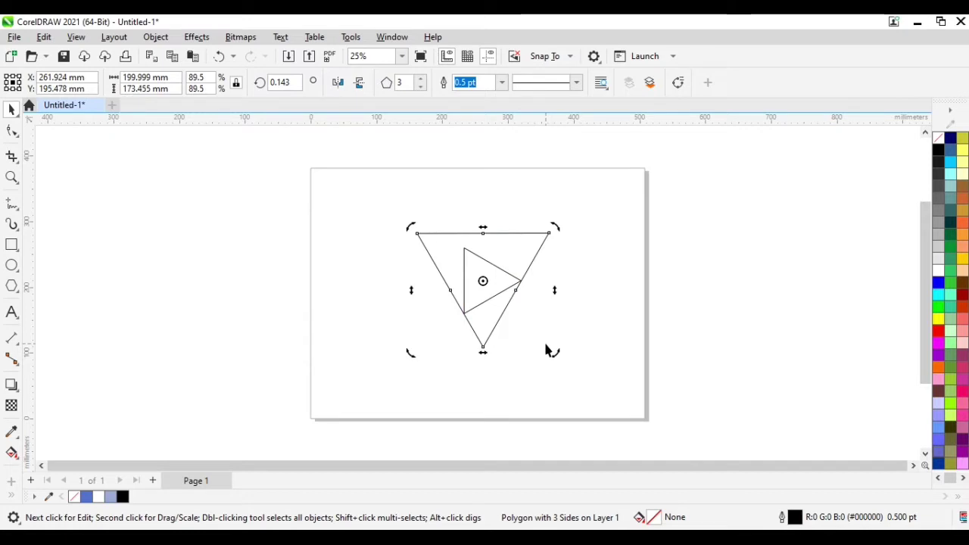
scroll(483, 309, up, 6)
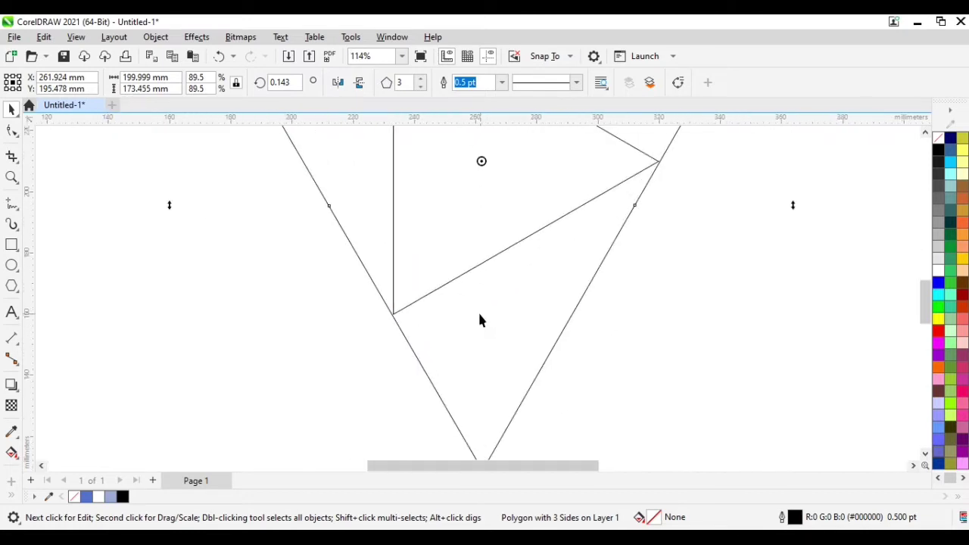
scroll(402, 318, down, 4)
scroll(577, 199, up, 3)
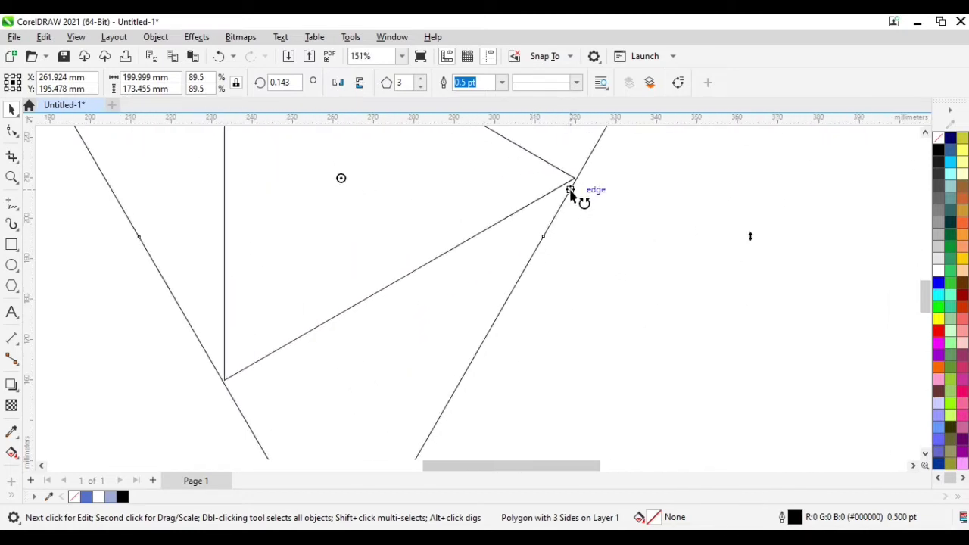
scroll(617, 212, down, 5)
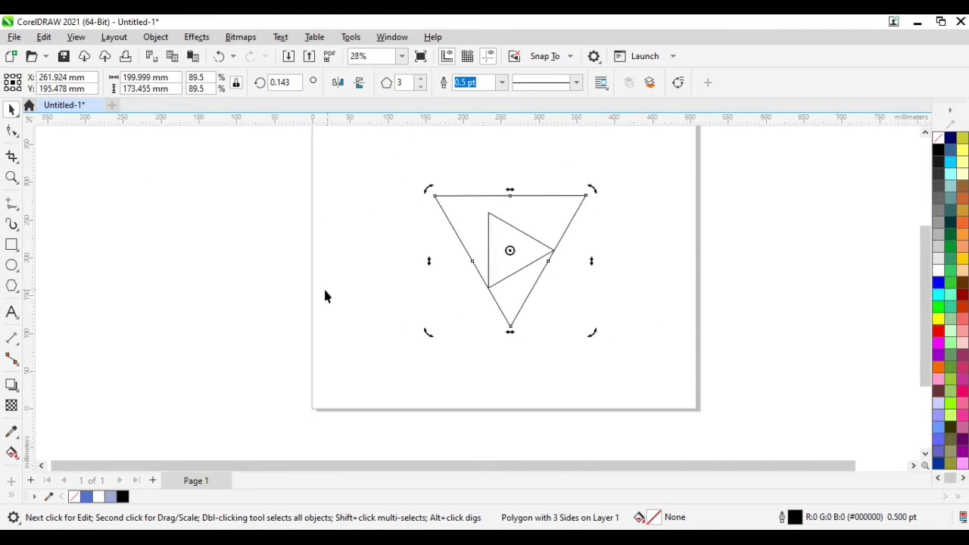
Draw two straight freehand lines from the large triangle's upper corners to the small triangle's nearest touching corners
click(342, 272)
click(12, 203)
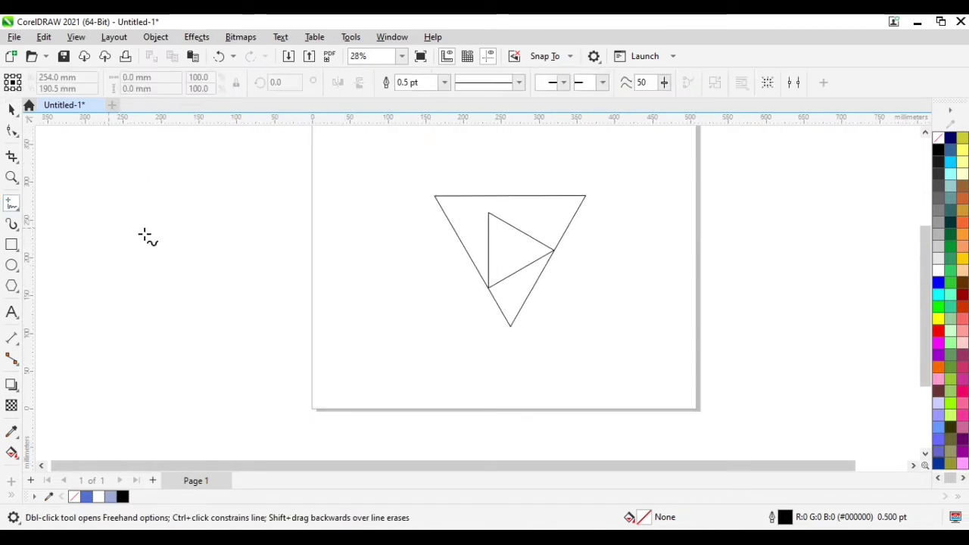
click(436, 197)
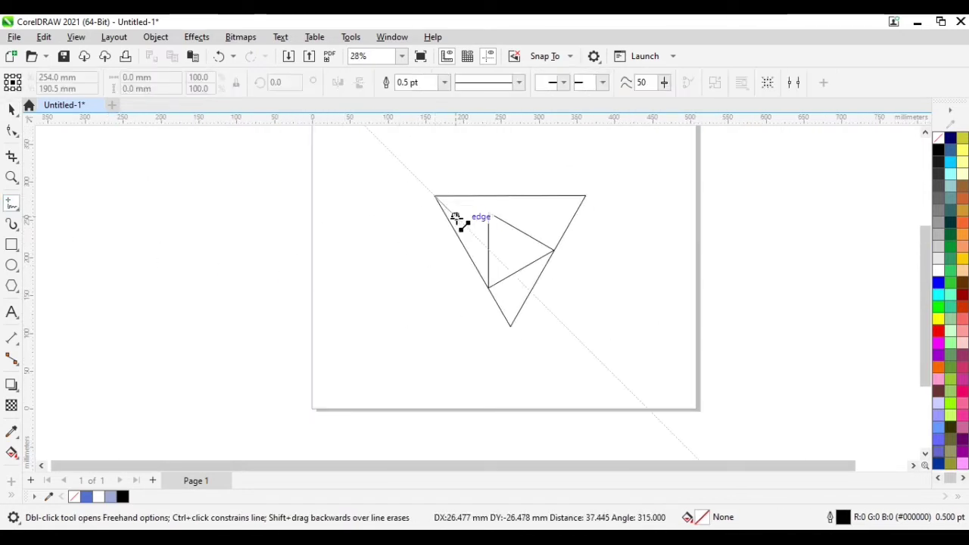
click(488, 286)
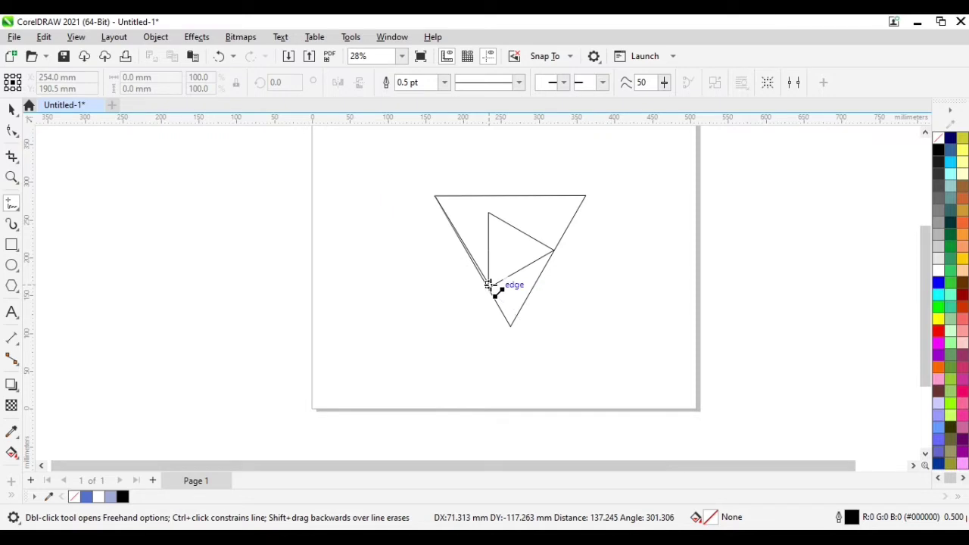
click(586, 196)
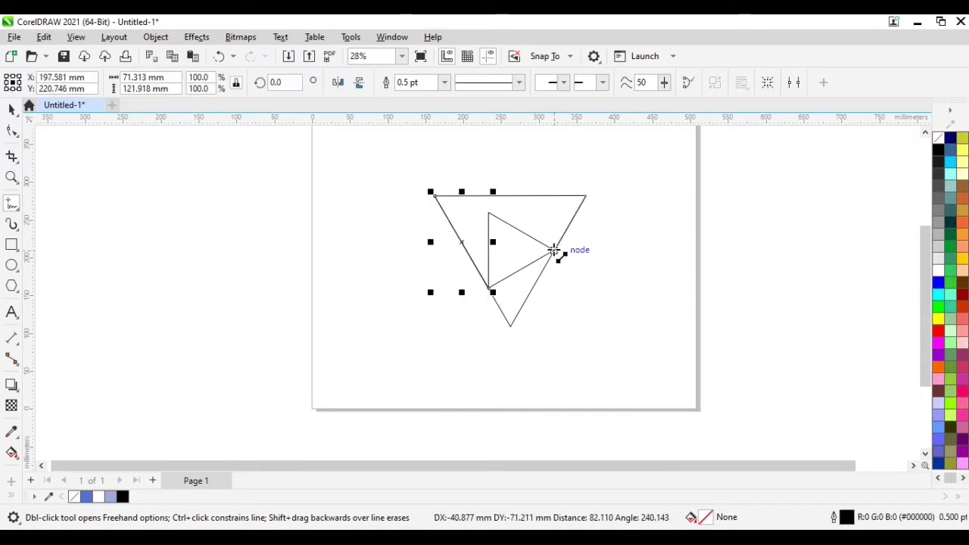
click(554, 251)
click(12, 110)
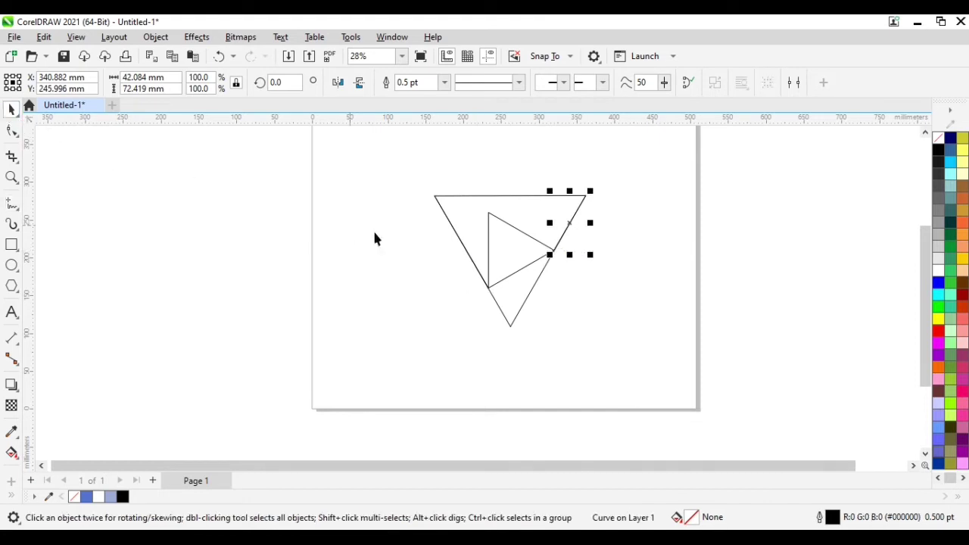
Smart Fill the region between the large triangle's upper part and the small triangle with light blue and a white outline
scroll(497, 269, up, 2)
scroll(585, 234, up, 5)
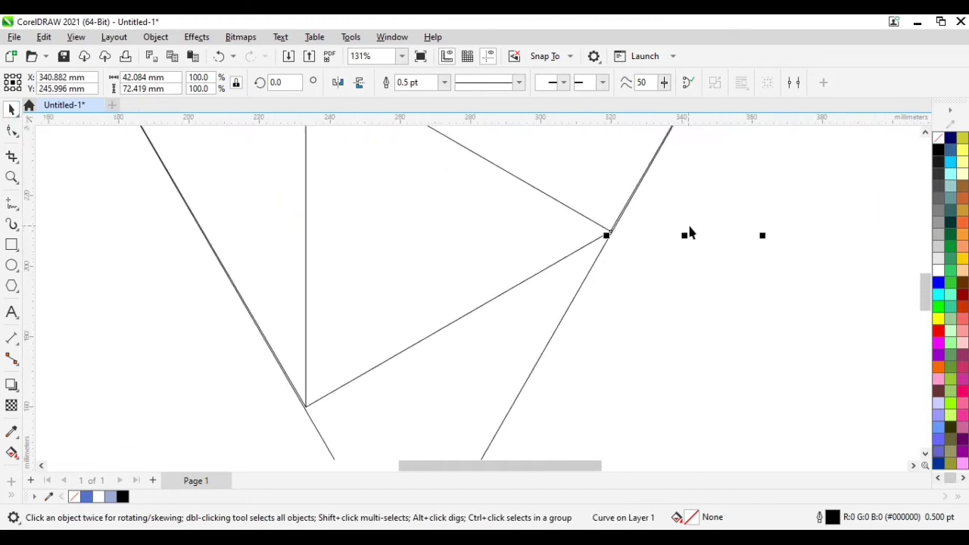
scroll(295, 391, down, 5)
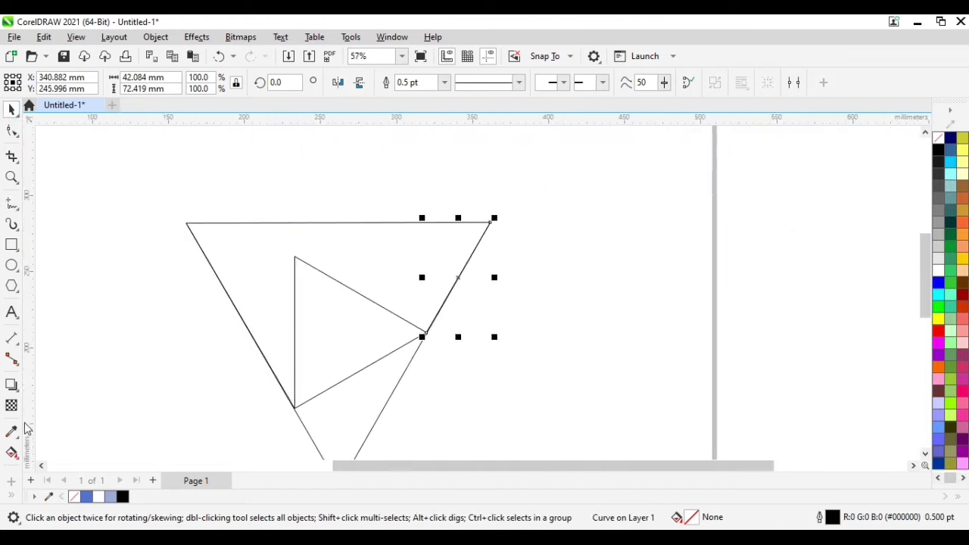
click(11, 453)
click(17, 458)
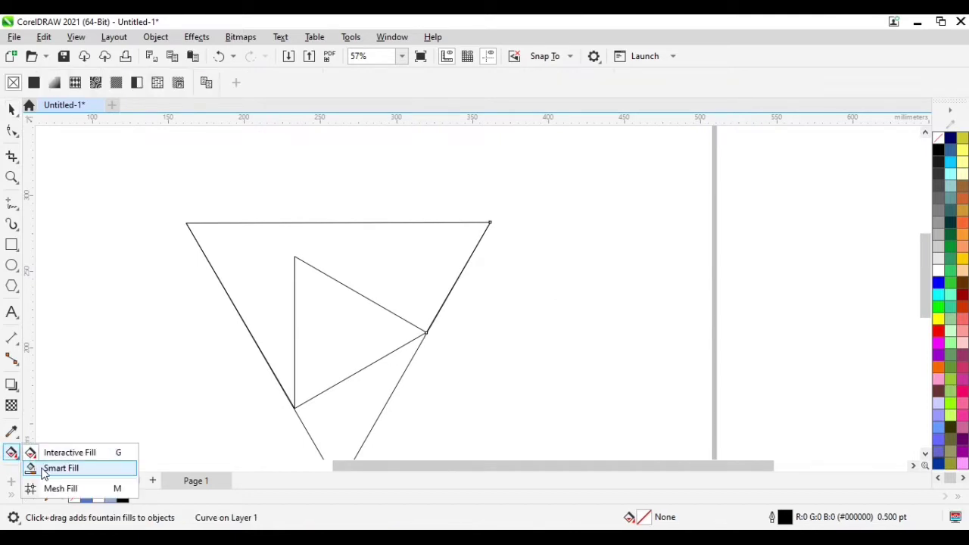
click(46, 467)
click(225, 258)
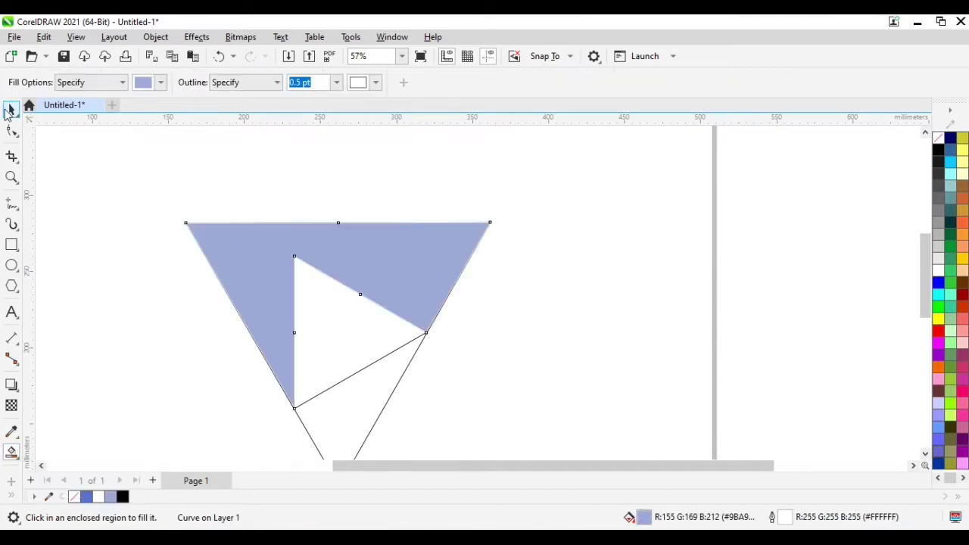
click(11, 110)
Delete the large downward-pointing triangle outline behind the filled shape
scroll(567, 254, down, 1)
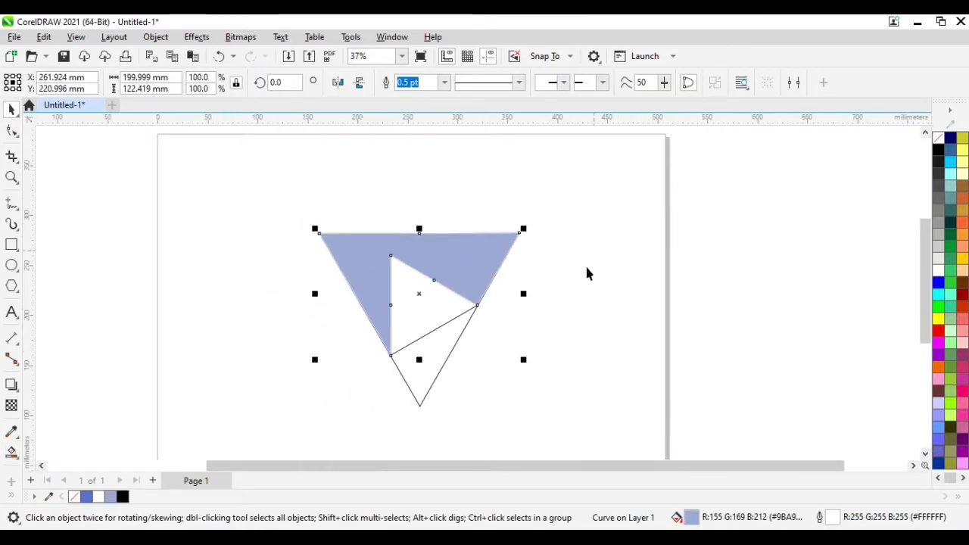
click(427, 394)
key(Delete)
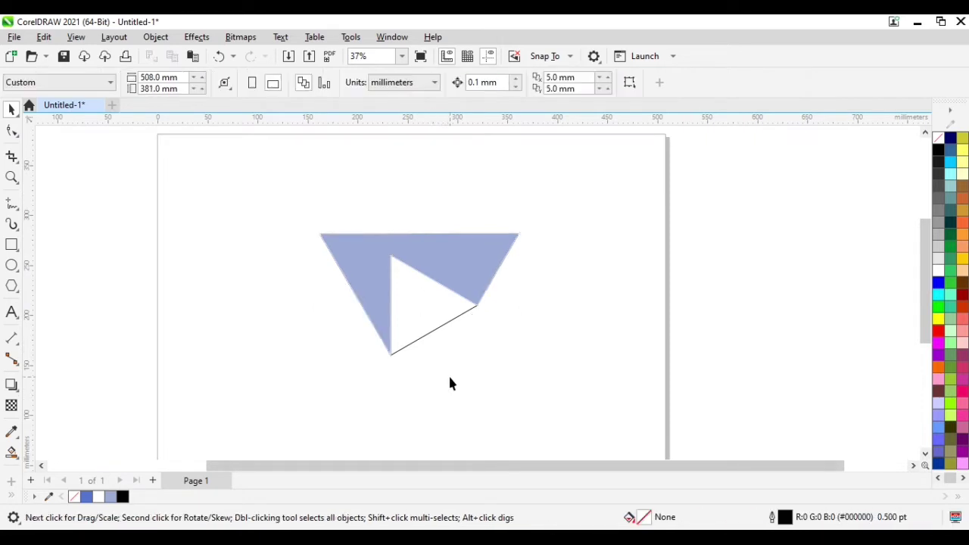
Round the two upper outer corners of the blue shape with a 15 mm fillet
click(461, 268)
click(11, 130)
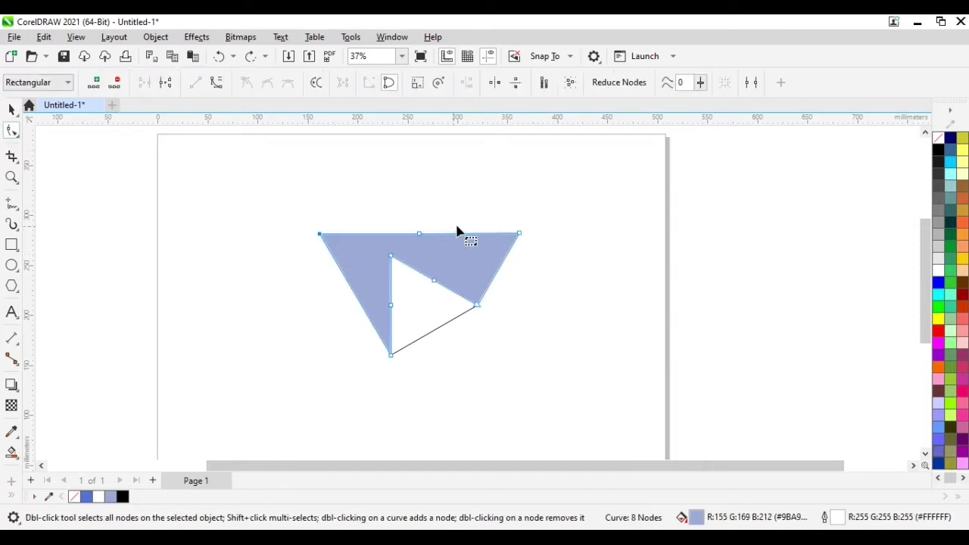
drag(510, 214, 533, 252)
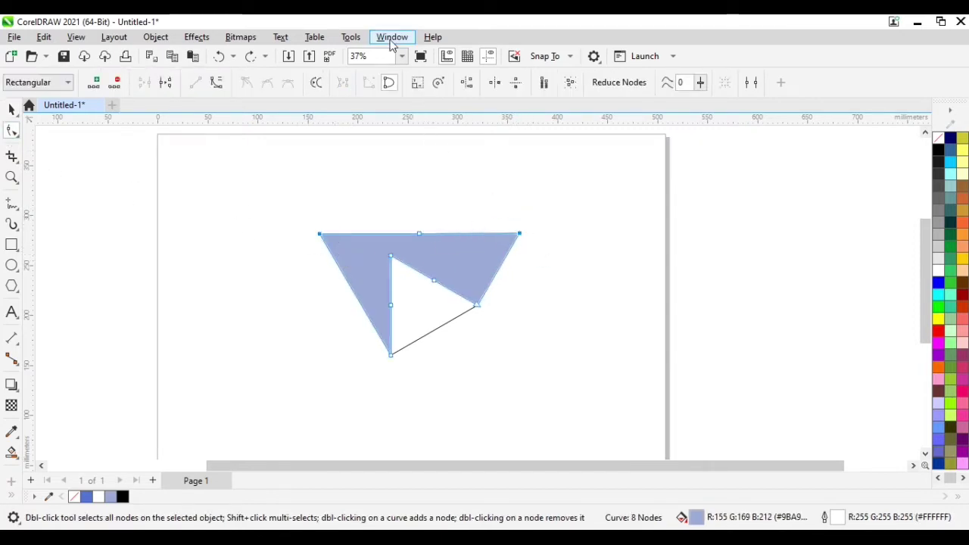
click(391, 37)
mouse_move(435, 227)
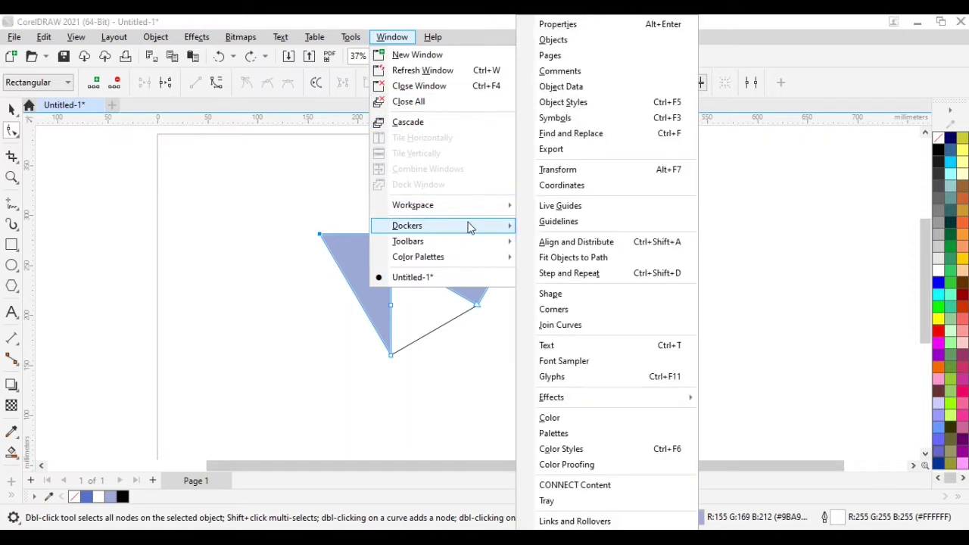
click(550, 315)
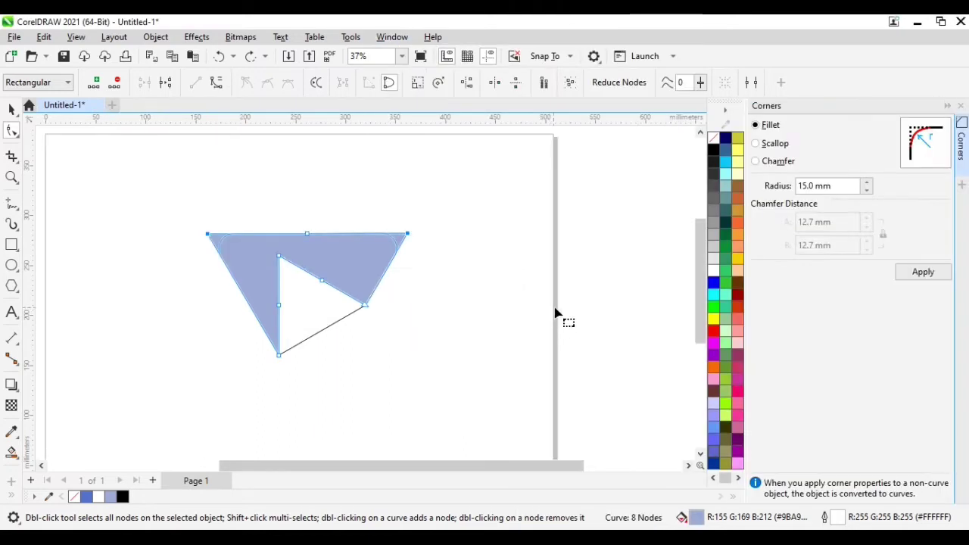
click(917, 274)
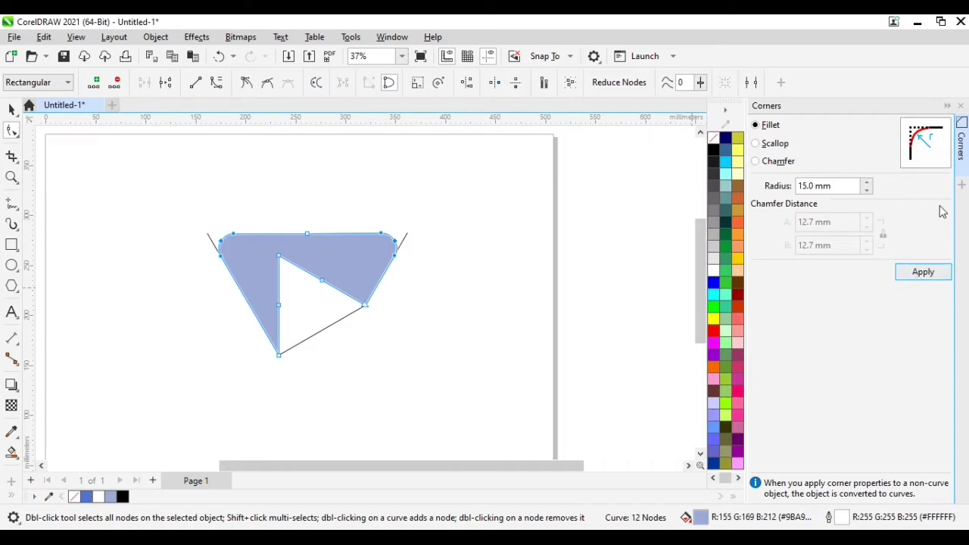
click(961, 105)
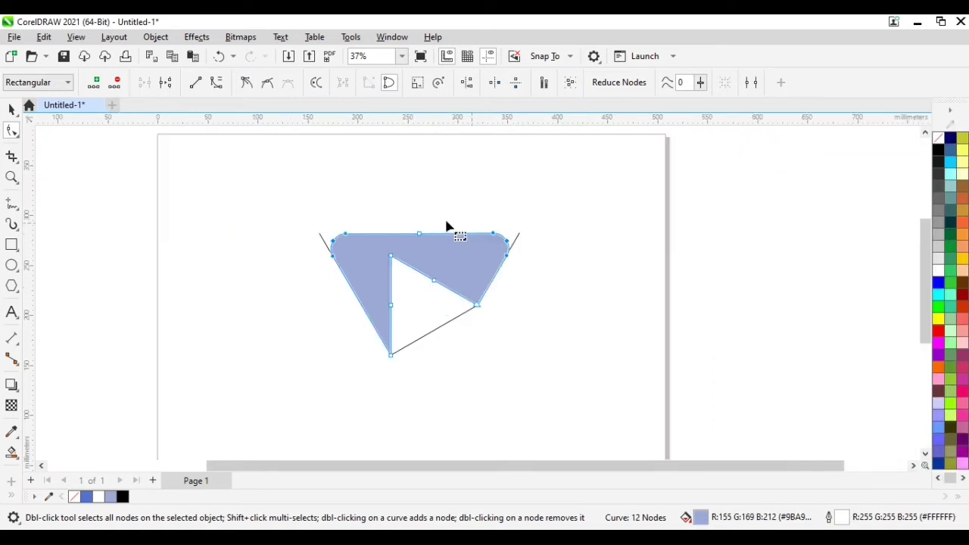
Delete the construction lines sticking out past the blue shape's rounded corners
click(11, 111)
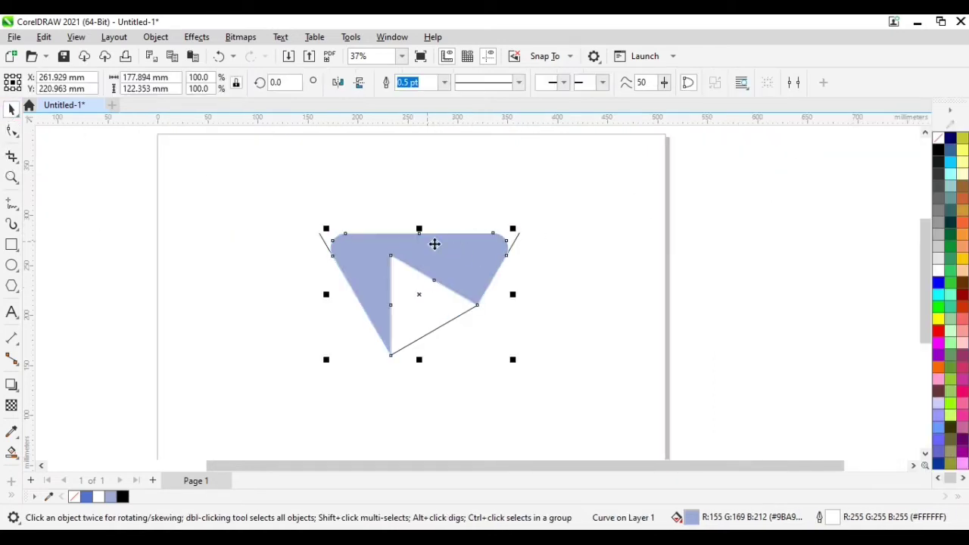
click(515, 244)
key(Delete)
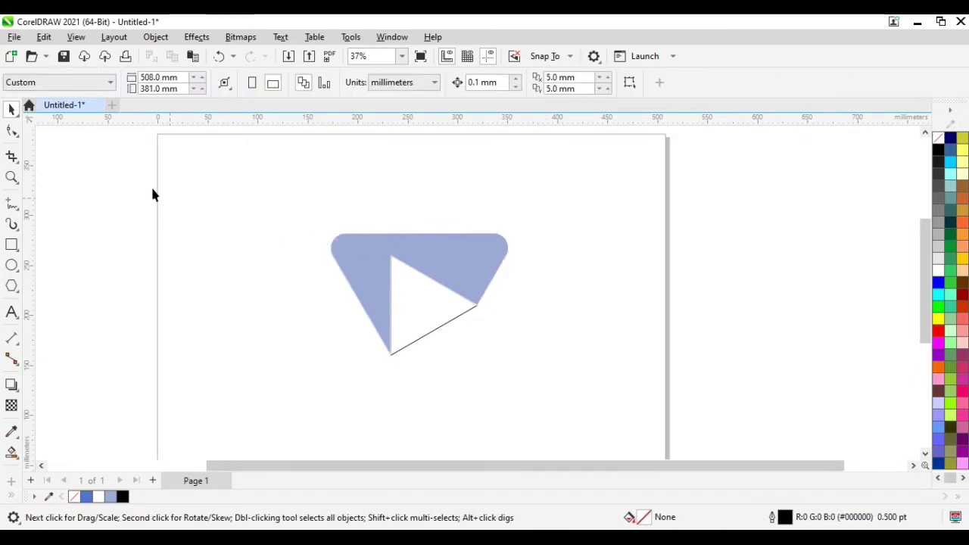
Make a copy of the rounded blue shape rotated to 240° about the inner triangle's centre
click(400, 246)
click(454, 292)
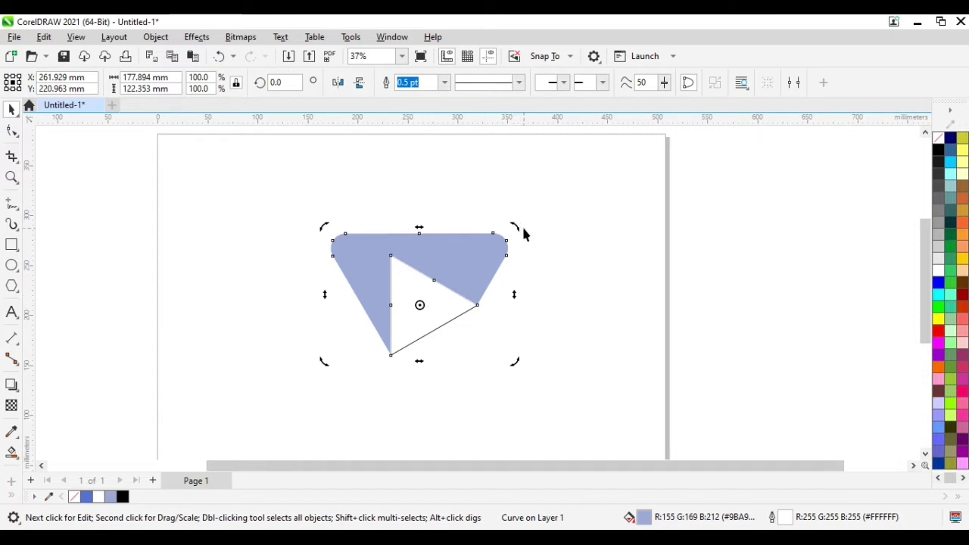
drag(518, 236, 438, 426)
Draw a freehand line bridging the two adjacent rounded corners and stretch it beyond both of them, about 44 by 75 mm overall
click(12, 204)
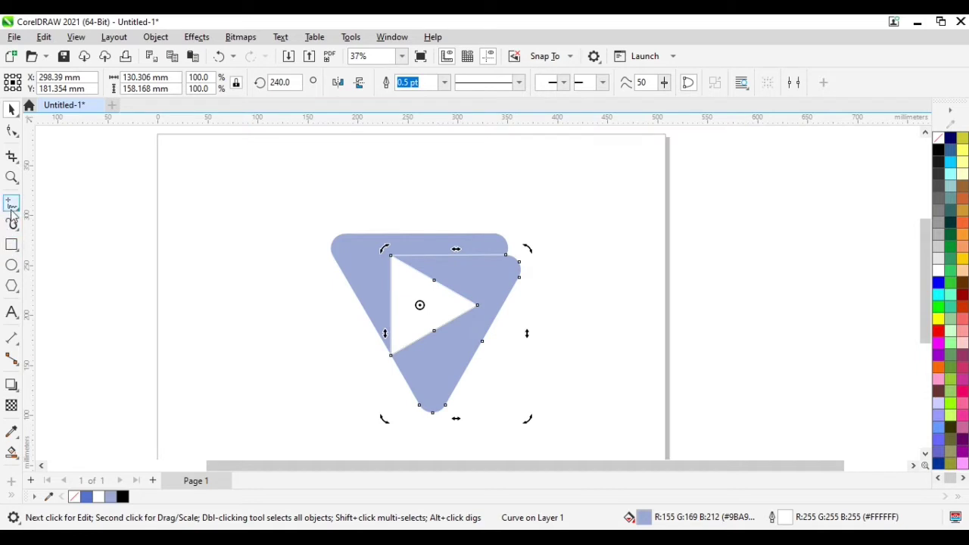
click(506, 240)
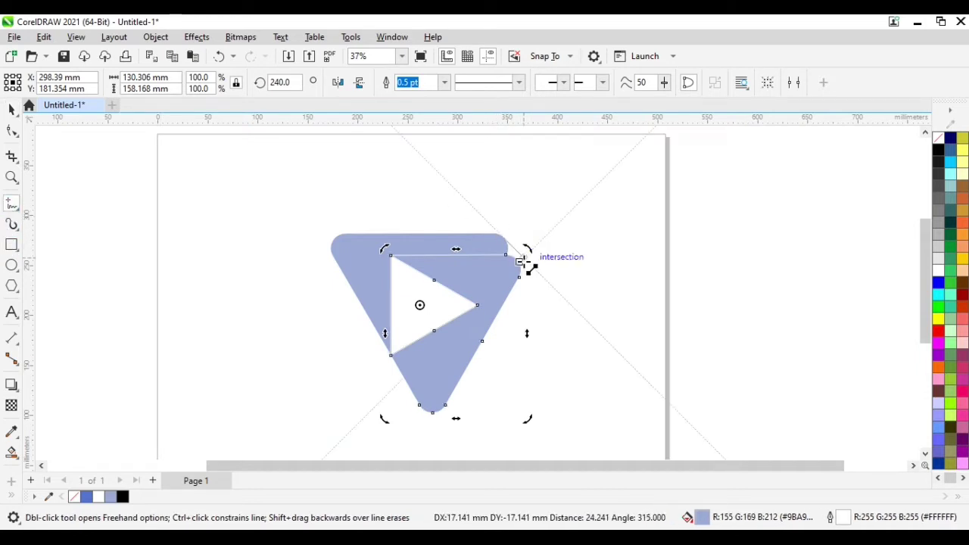
click(519, 262)
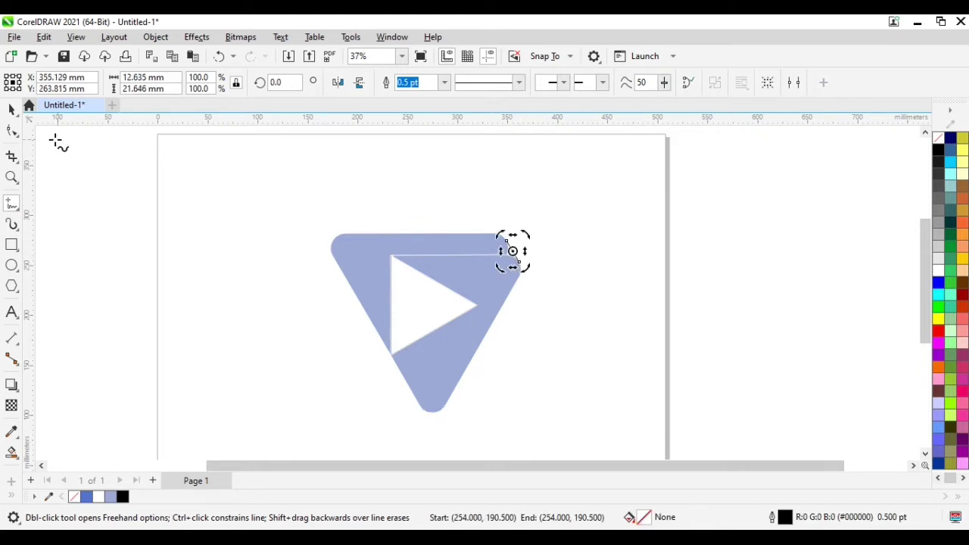
click(11, 110)
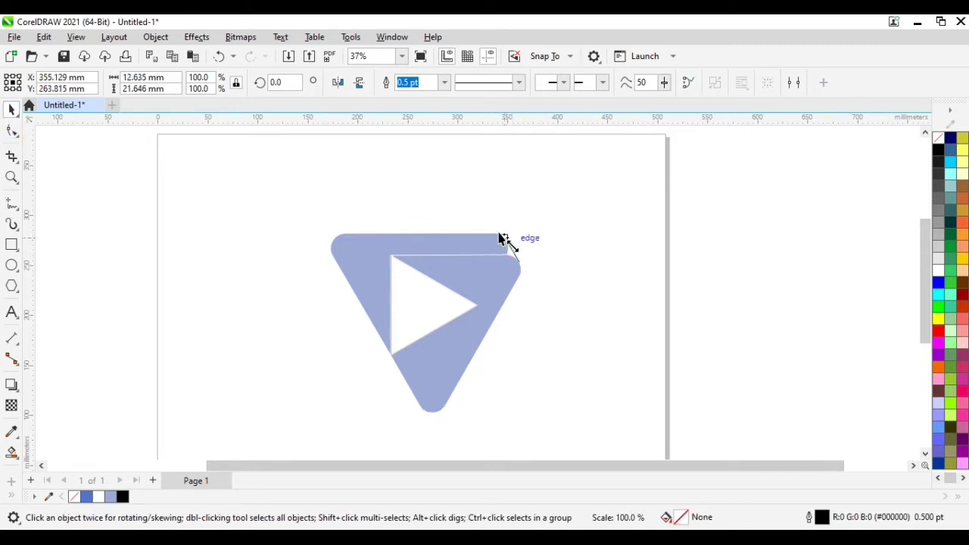
drag(499, 238, 484, 216)
drag(519, 266, 544, 301)
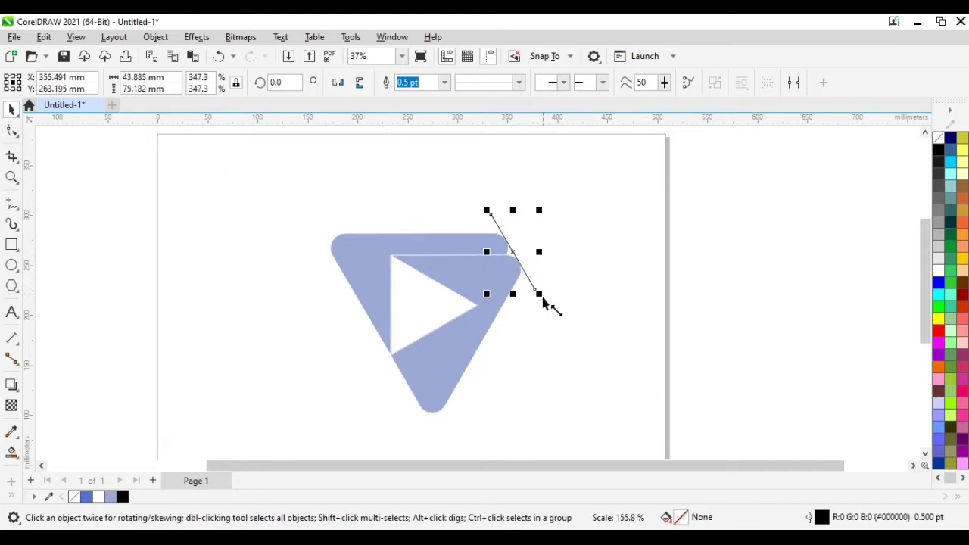
Smart Fill the small gap between the bridging line and the two rounded corners with the same light blue
click(11, 452)
scroll(530, 253, up, 2)
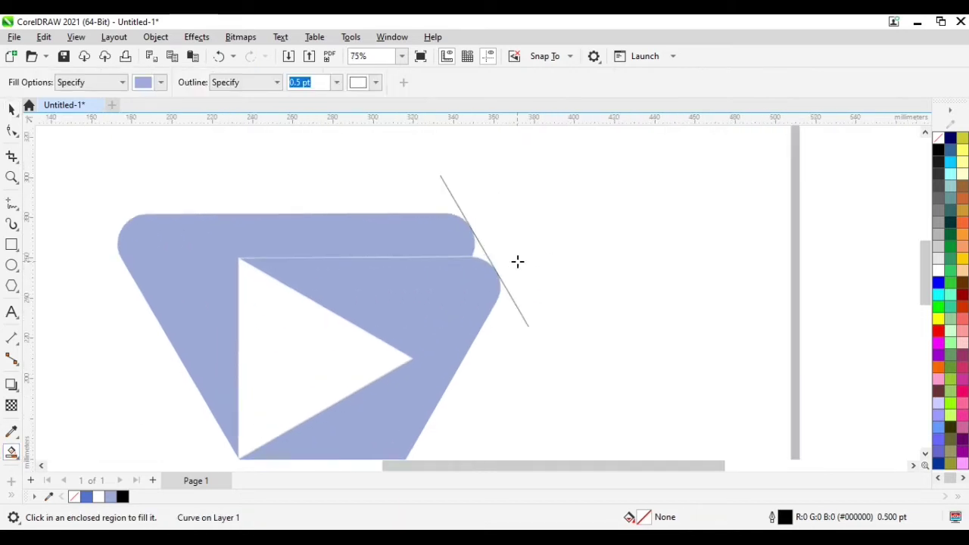
scroll(517, 261, up, 1)
click(458, 249)
scroll(628, 224, down, 2)
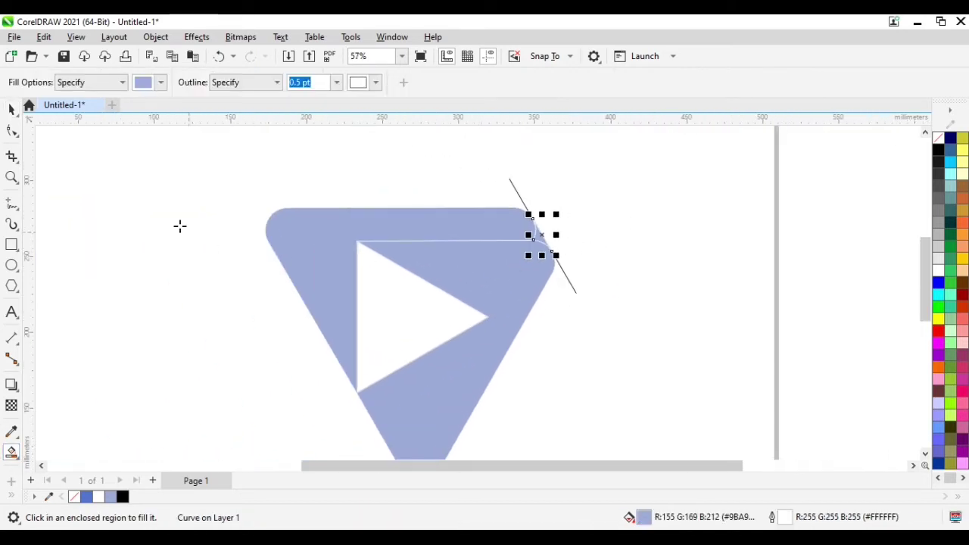
Smart Fill the upper-left rounded shape and the small gap at its right corner with the brighter blue #4F78F5
click(12, 109)
key(ctrl+a)
click(12, 452)
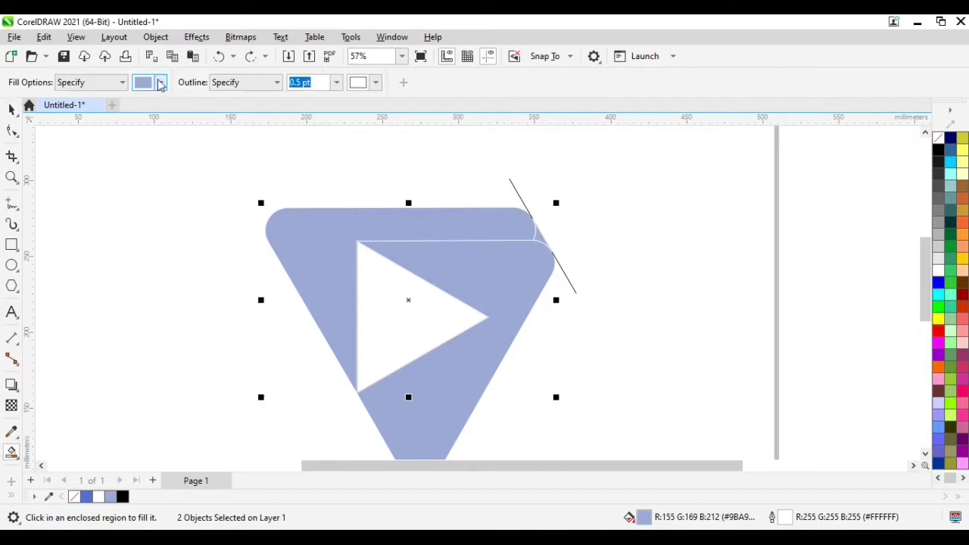
click(161, 81)
click(179, 186)
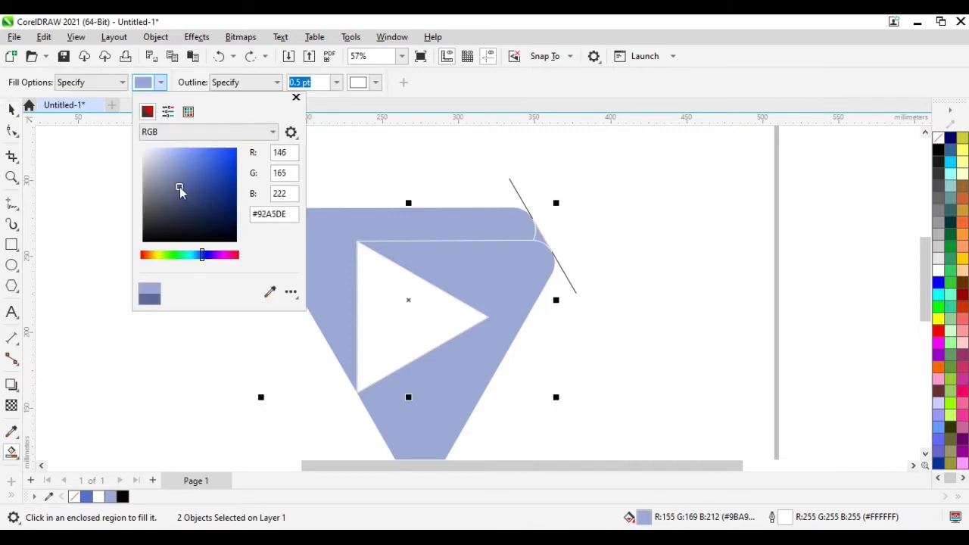
click(213, 156)
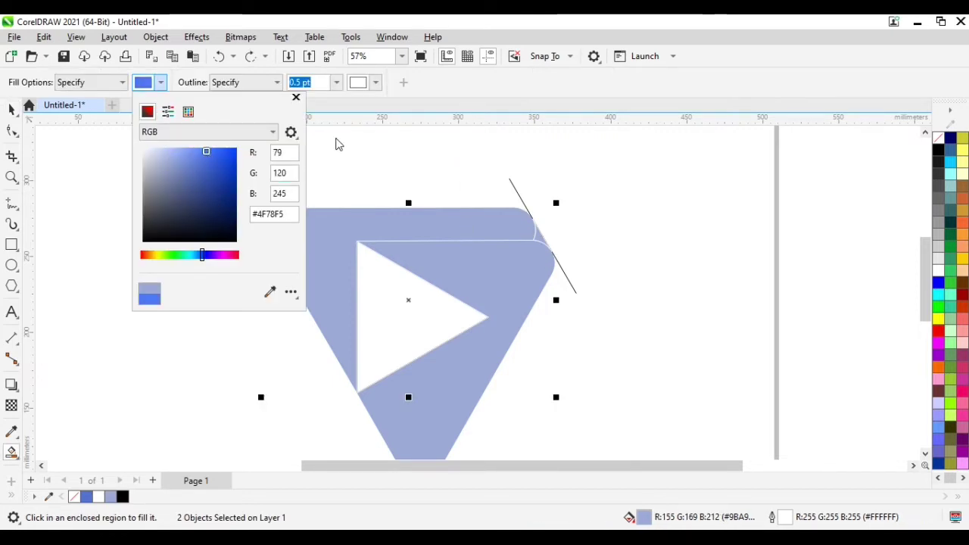
click(335, 144)
click(451, 233)
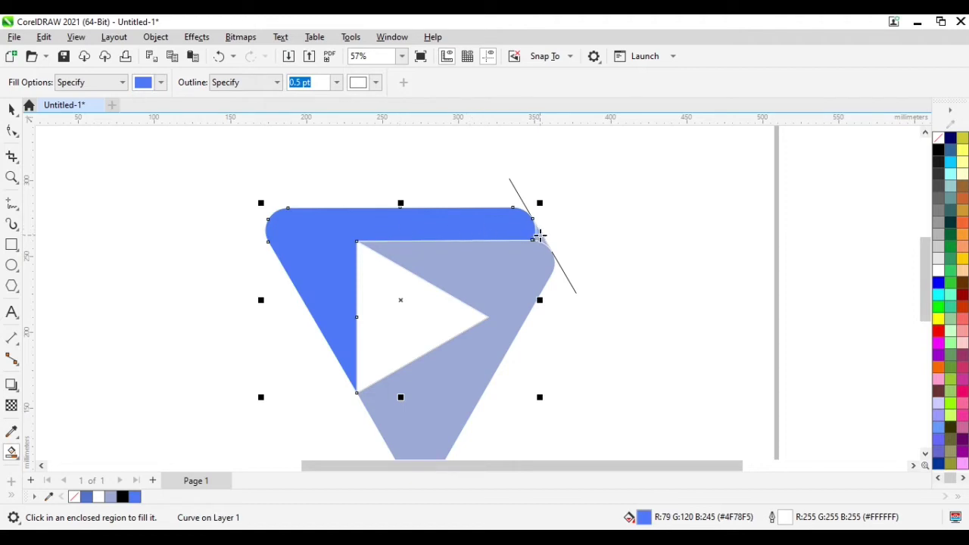
click(539, 237)
Weld the small corner piece to the bright blue shape
click(13, 110)
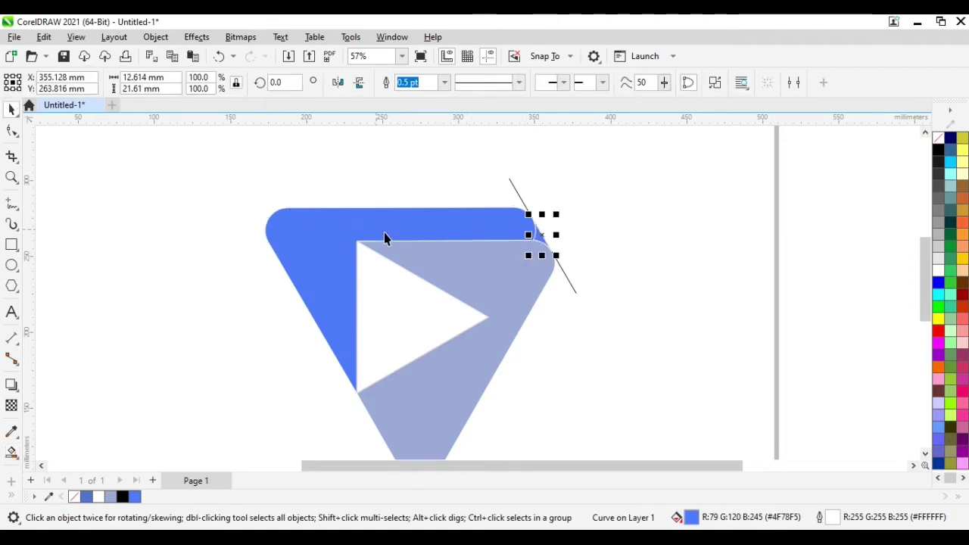
shift+click(413, 239)
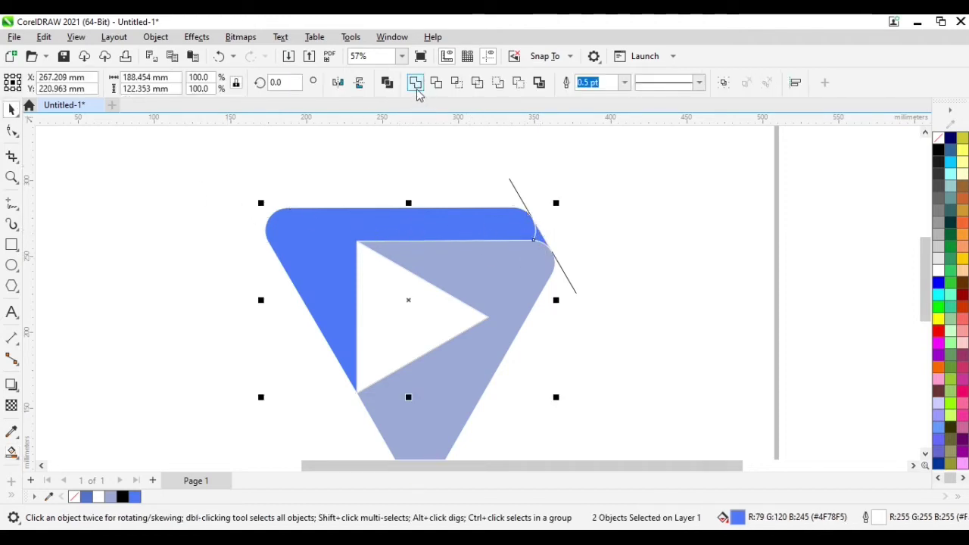
click(416, 85)
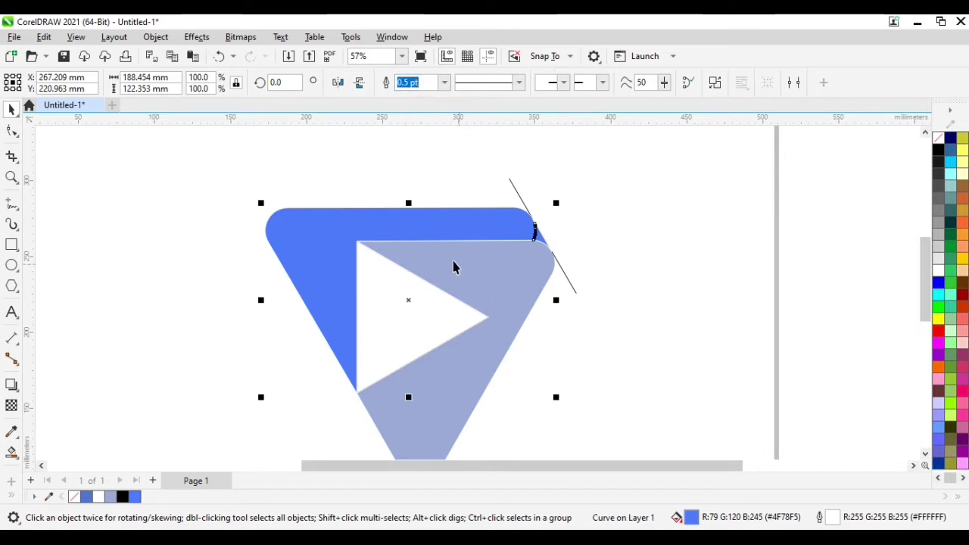
Delete the light blue rotated shapes and the bridging line at the bright blue shape's pointed corner
click(495, 271)
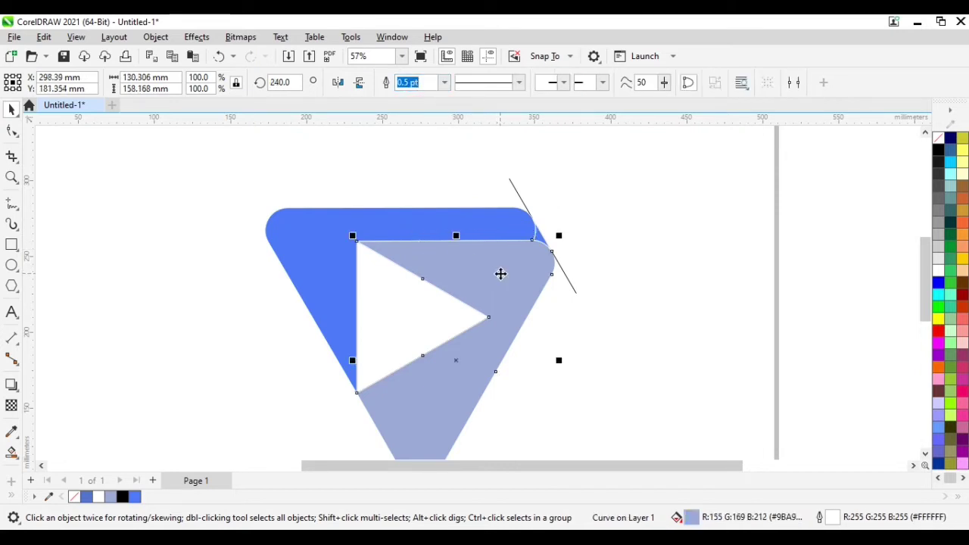
key(Delete)
click(486, 280)
key(Delete)
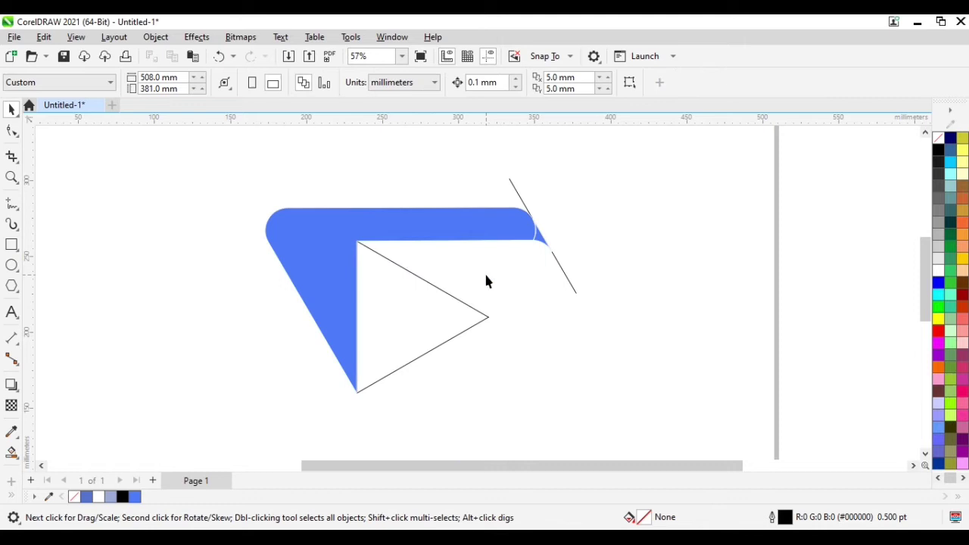
scroll(525, 237, up, 4)
click(538, 250)
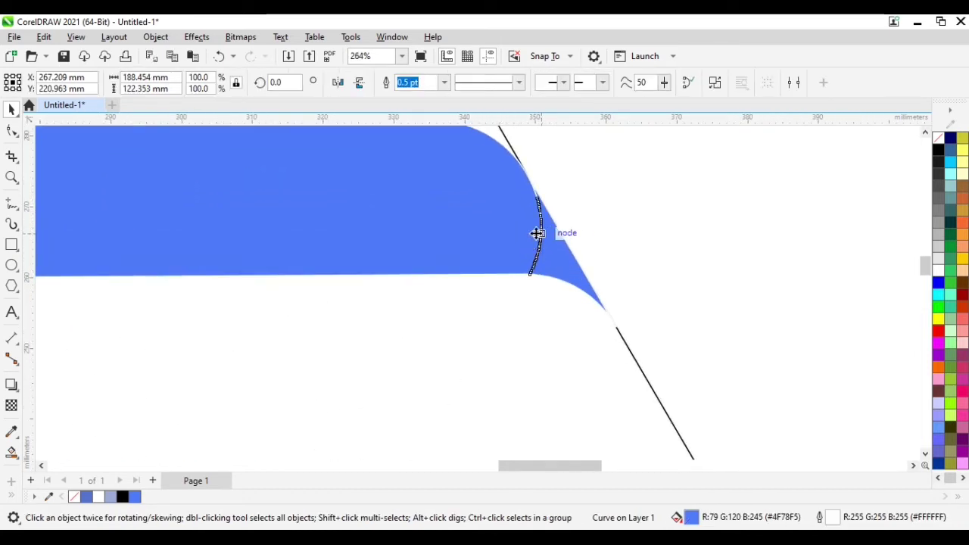
scroll(539, 232, down, 4)
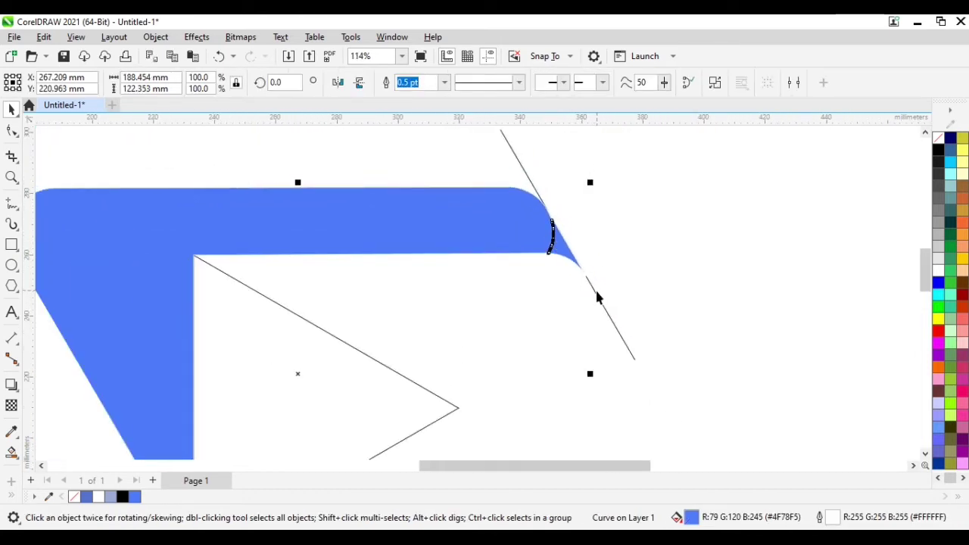
click(595, 289)
key(Delete)
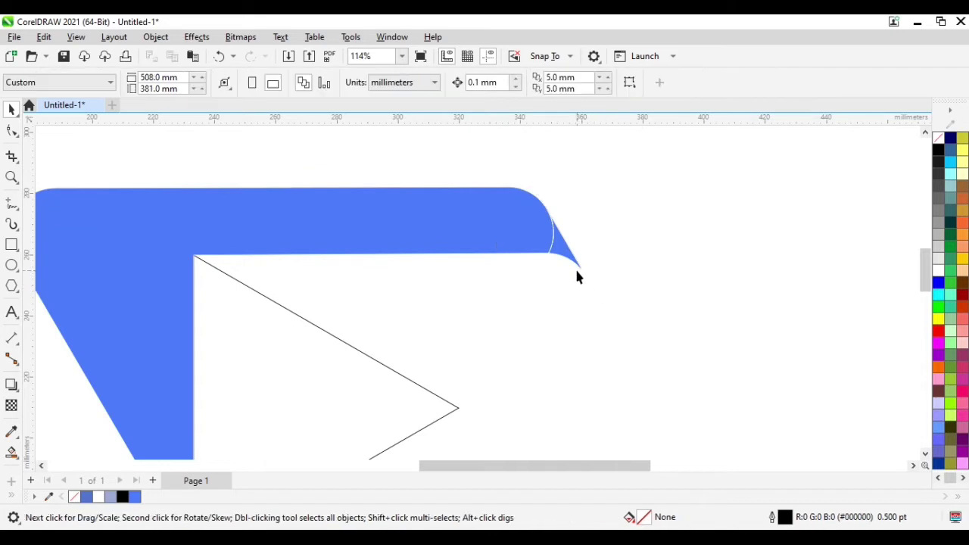
Give the welded bright blue shape a black 0.5 pt outline
scroll(571, 265, down, 3)
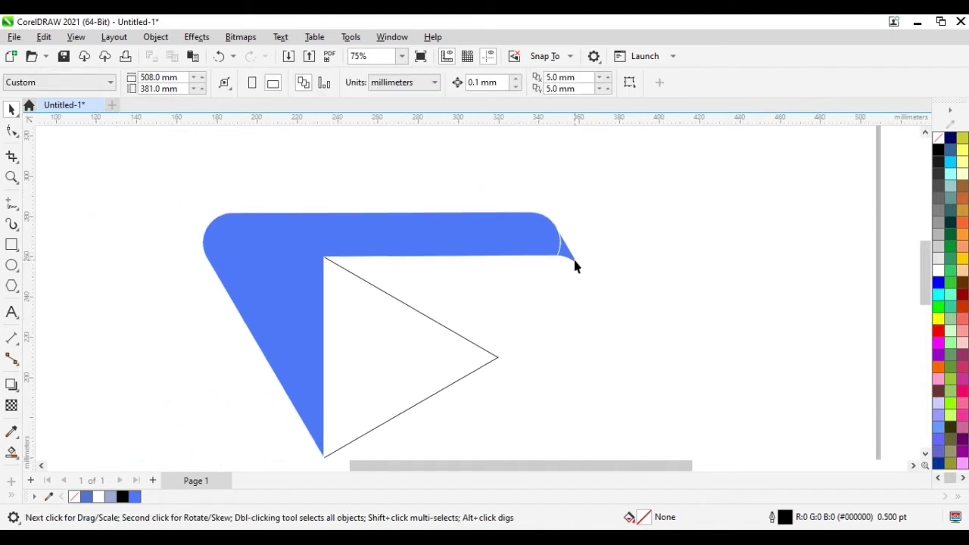
click(543, 223)
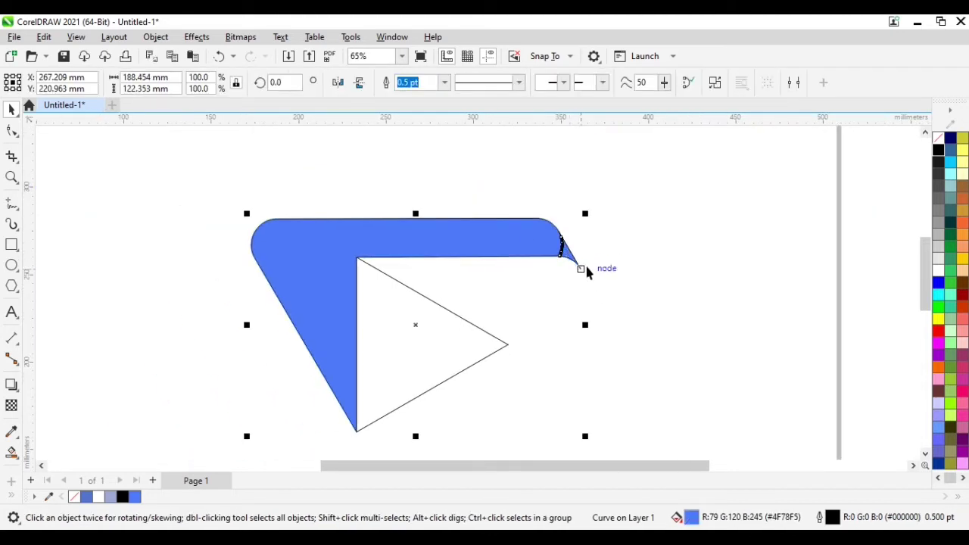
scroll(598, 271, up, 3)
scroll(564, 256, down, 3)
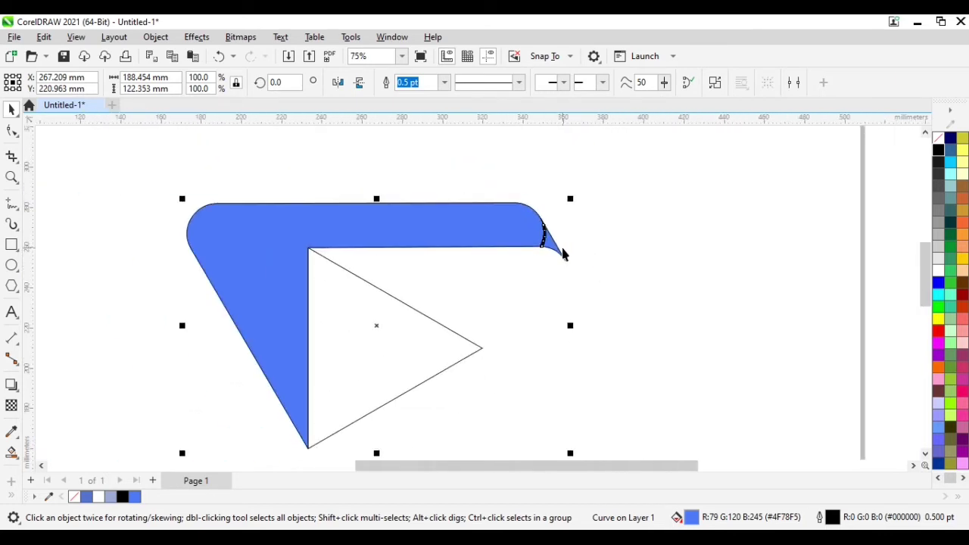
scroll(437, 200, down, 1)
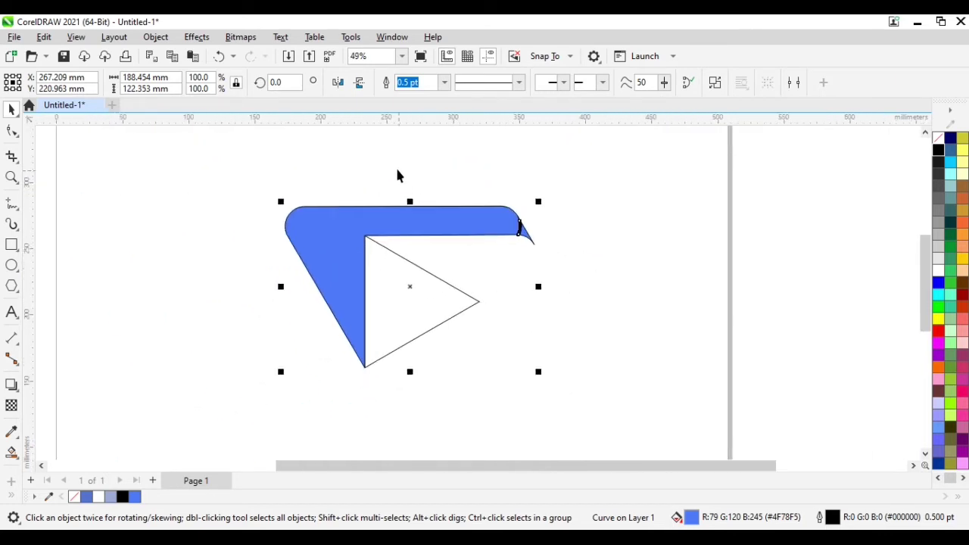
Make two copies of the welded blue shape rotated to 240° and 120° about the inner triangle's centre
click(395, 165)
click(412, 230)
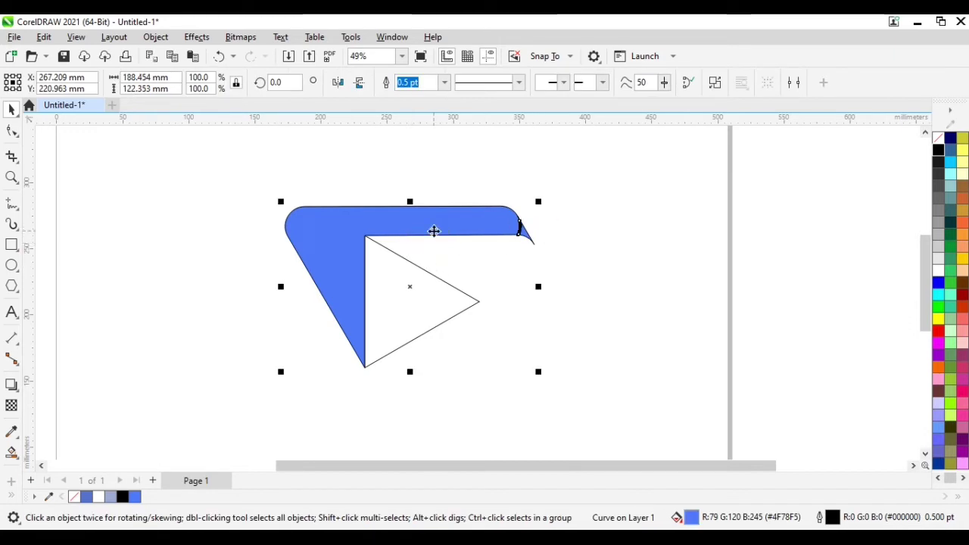
click(433, 230)
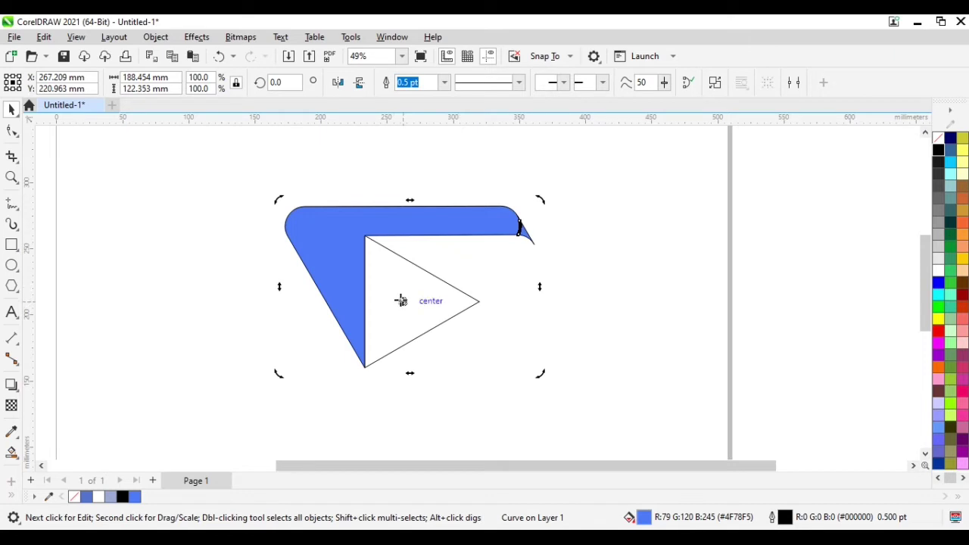
drag(547, 206, 411, 403)
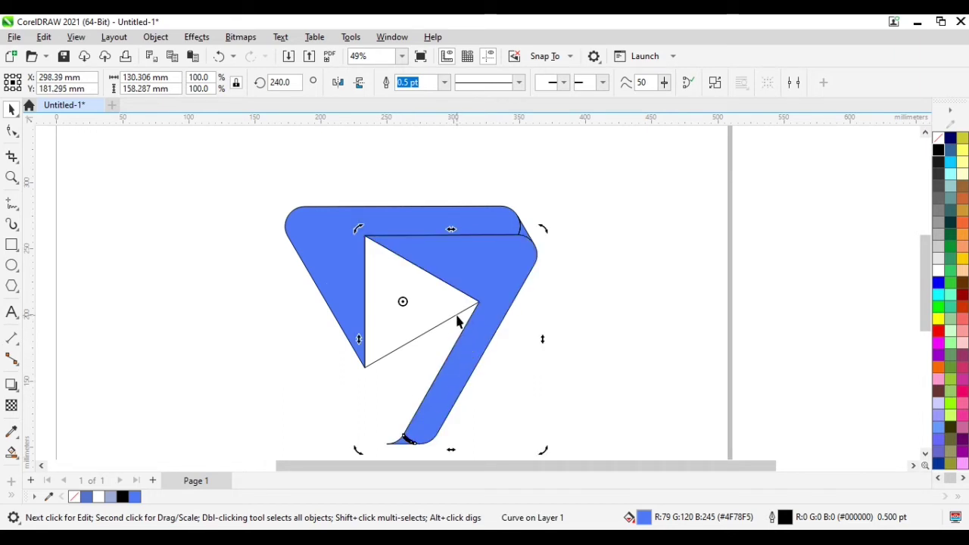
key(ctrl+r)
scroll(469, 318, down, 2)
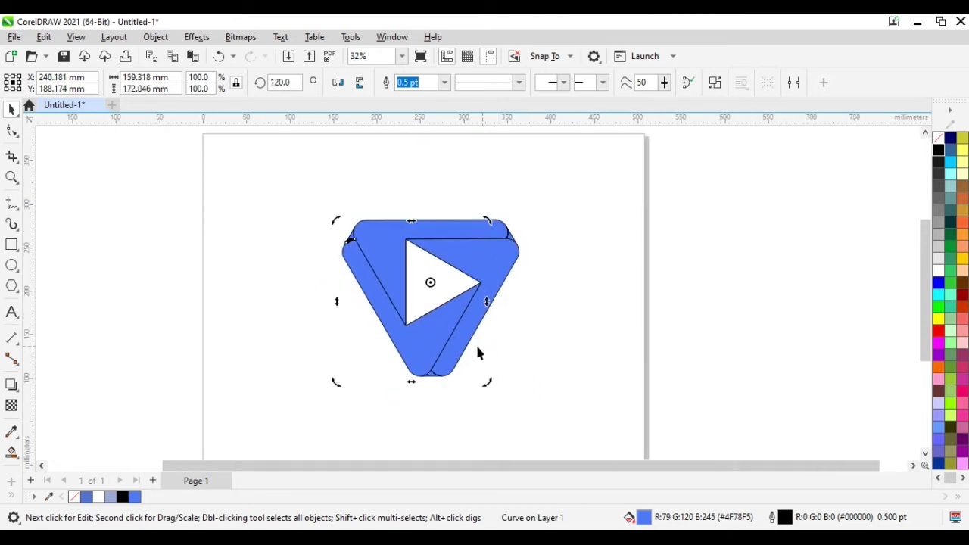
Apply a linear fountain fill to the lower blue shape, running vertically from its bottom rounded corner up to the logo's top edge
click(265, 335)
click(403, 337)
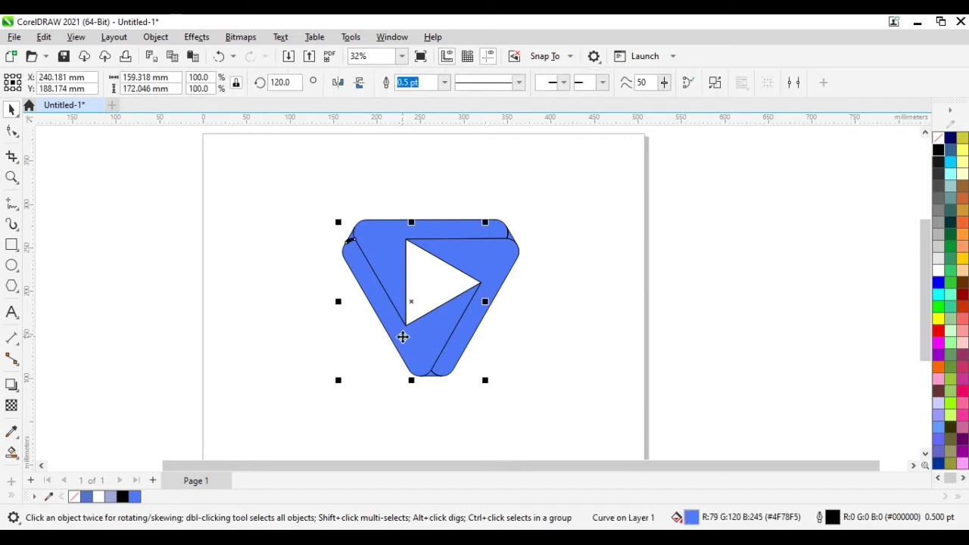
click(18, 463)
click(53, 450)
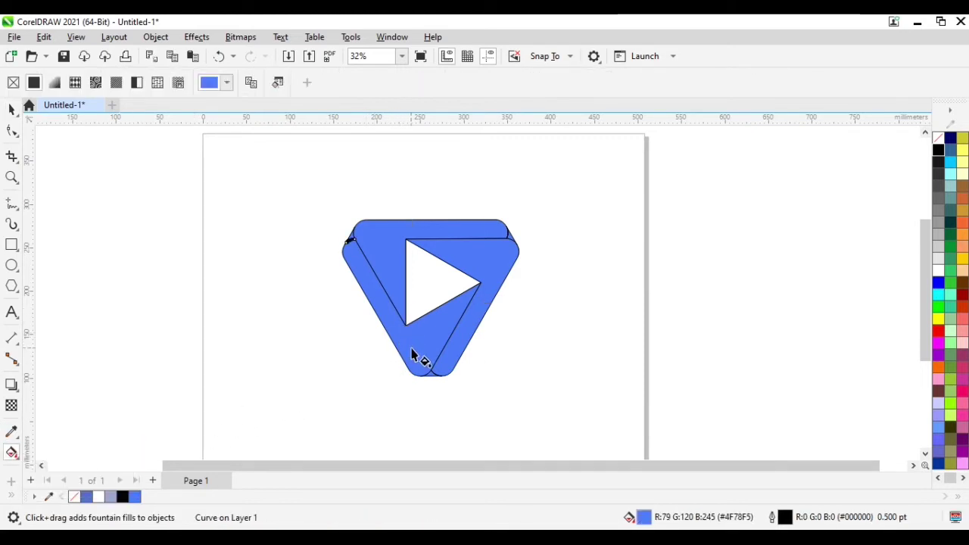
drag(414, 339, 411, 225)
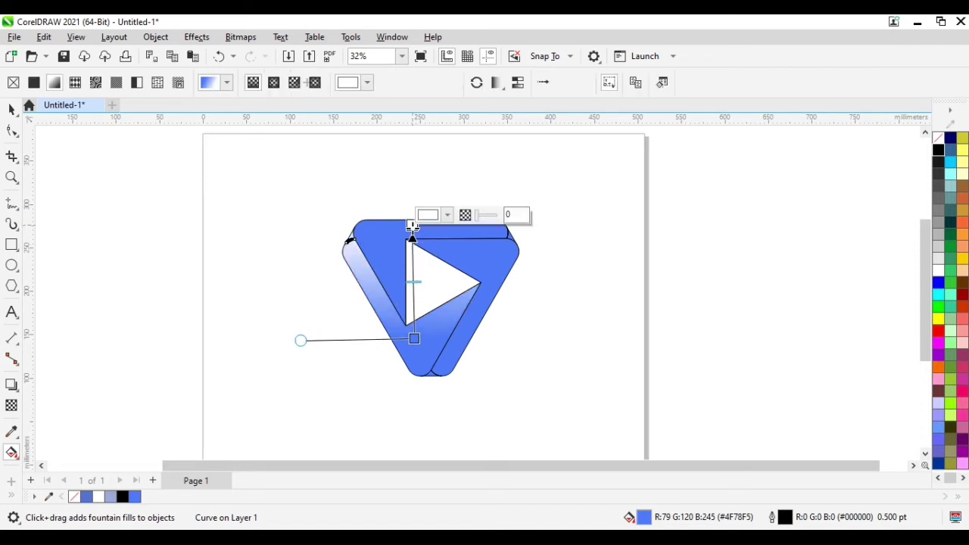
drag(414, 339, 419, 375)
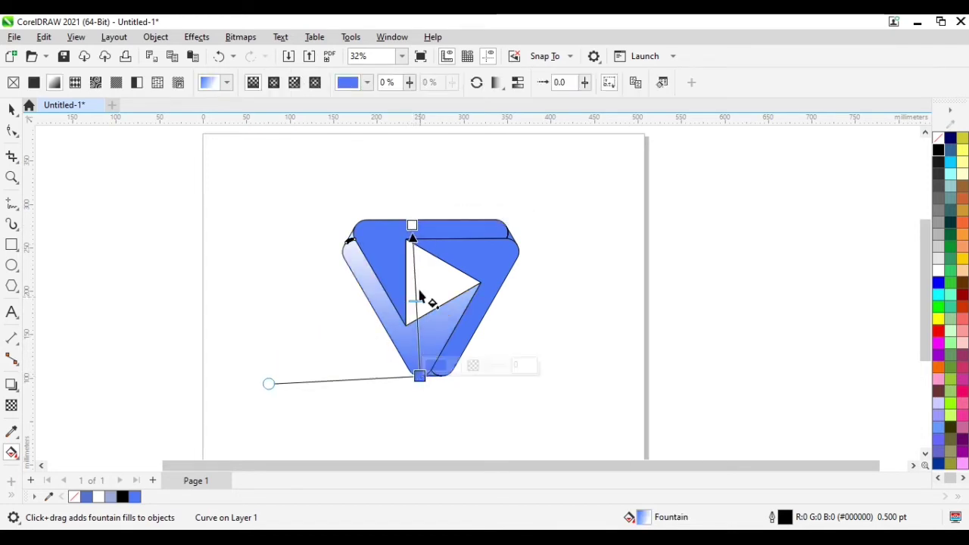
drag(411, 225, 419, 224)
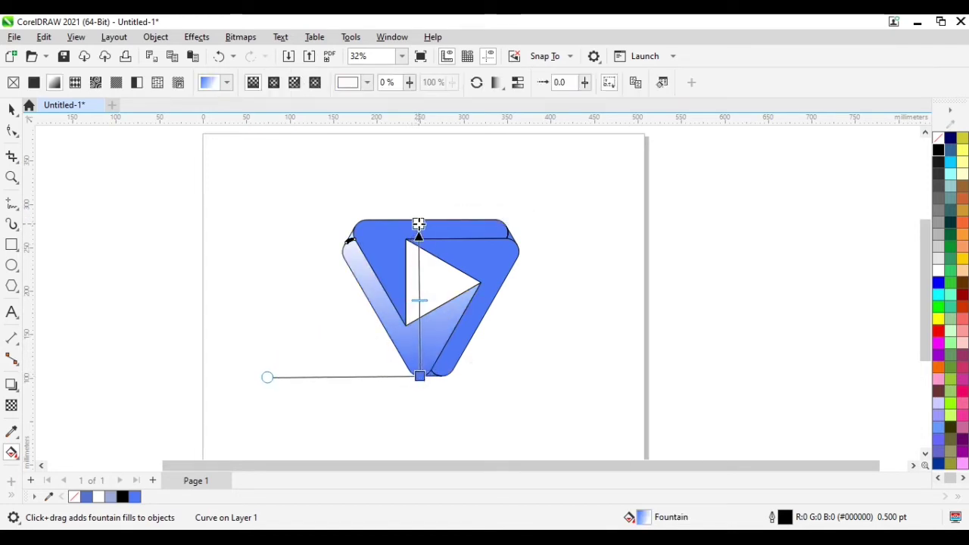
Set the fountain fill's upper end colour to black and its lower end colour to white
click(939, 148)
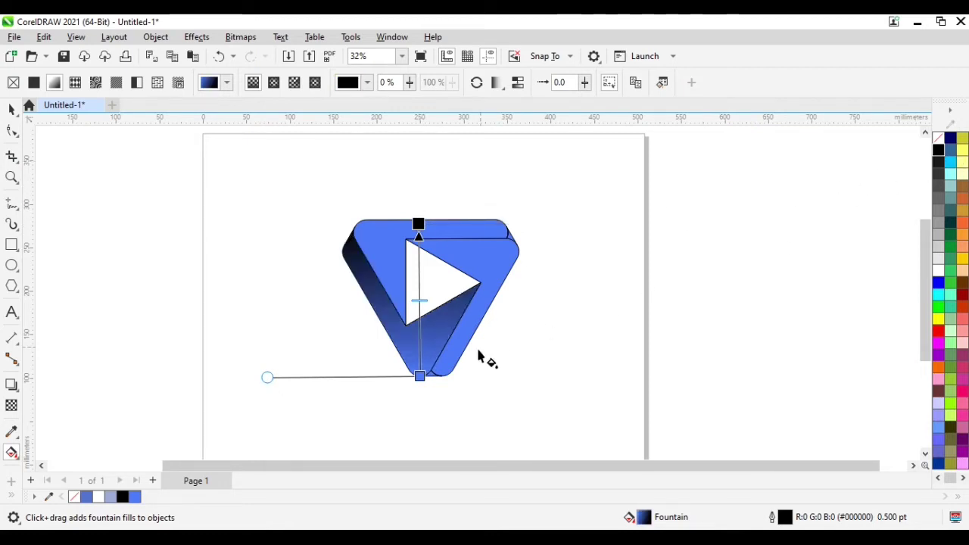
click(419, 375)
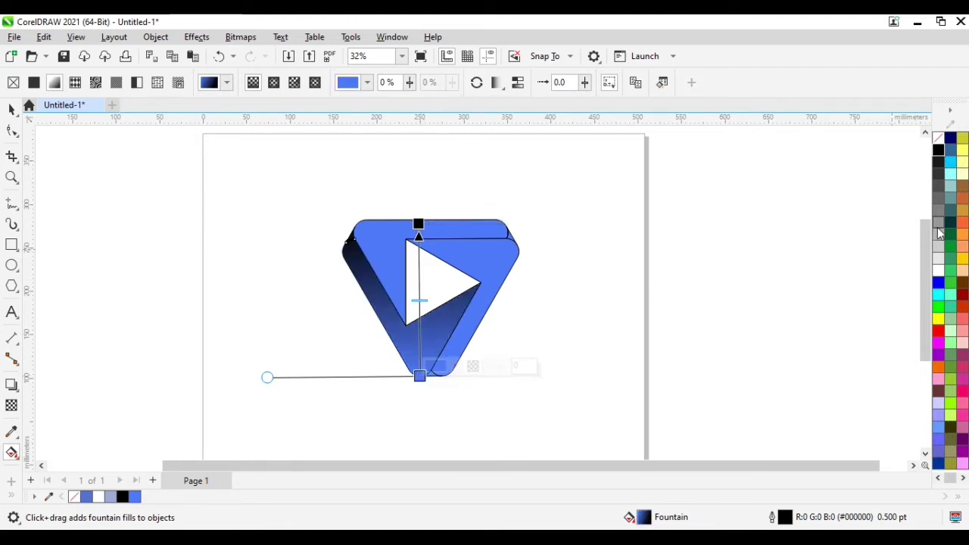
click(939, 271)
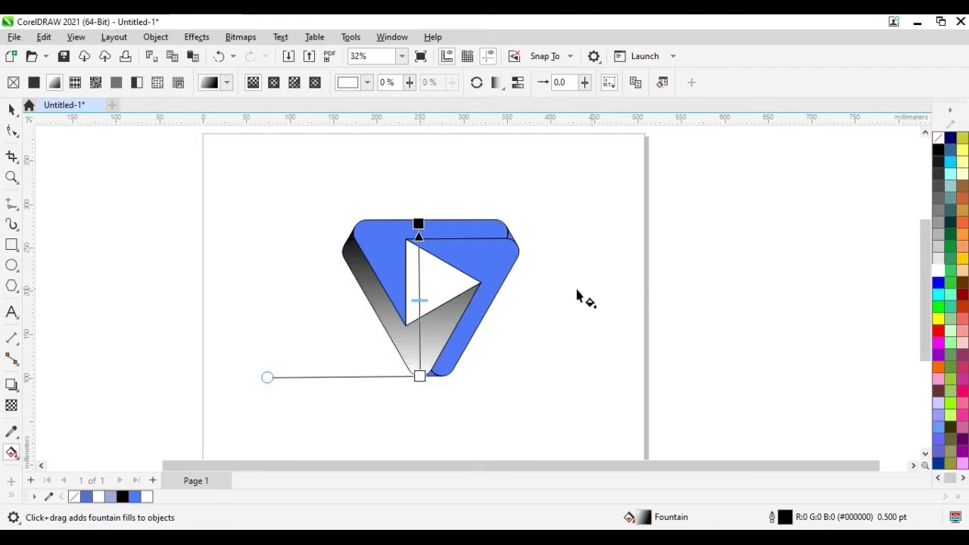
Delete the two solid blue shapes and the leftover light blue corner piece, keeping the gradient shape and inner triangle
click(432, 196)
click(402, 229)
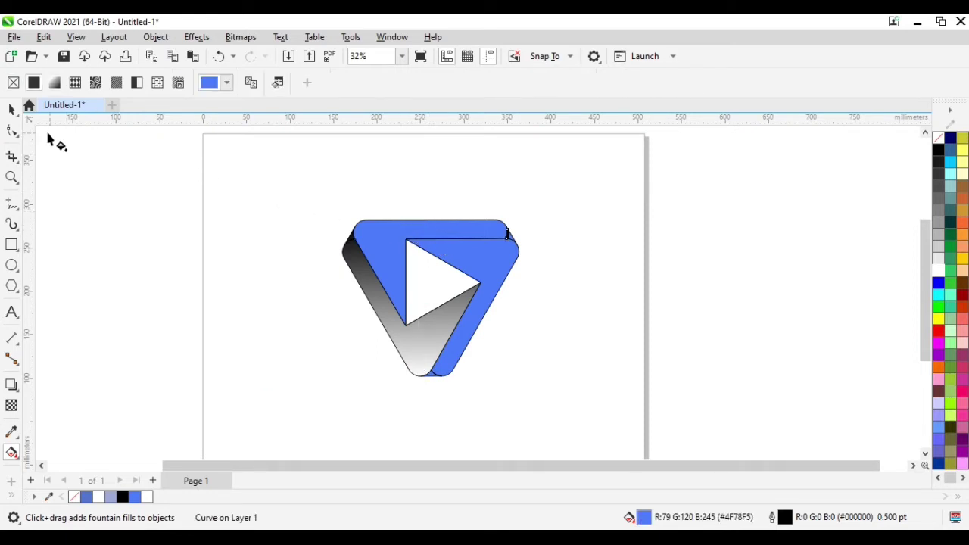
click(11, 110)
key(Delete)
click(487, 275)
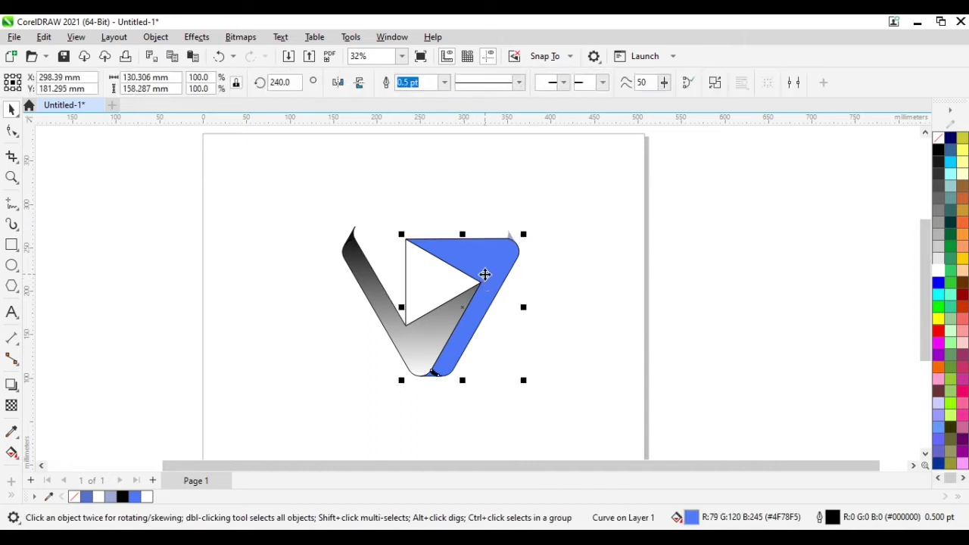
key(Delete)
click(509, 236)
key(Delete)
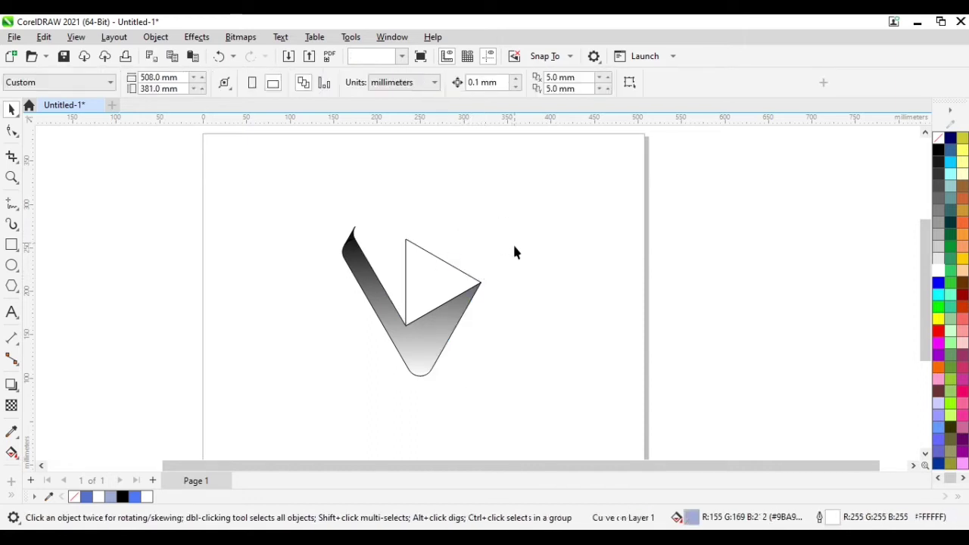
Make two copies of the gradient shape rotated at 120° intervals about the inner triangle's centre
click(364, 262)
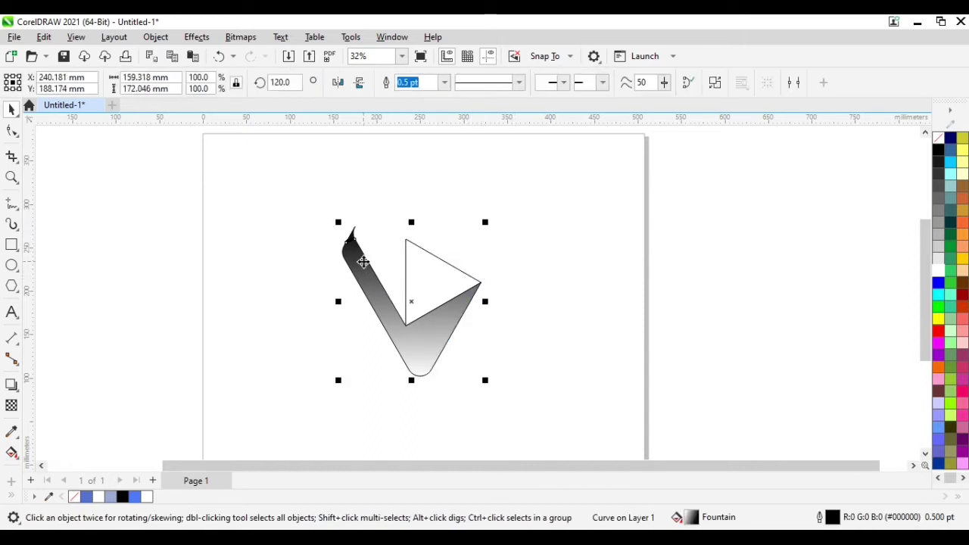
click(390, 310)
drag(485, 383, 330, 286)
key(ctrl+r)
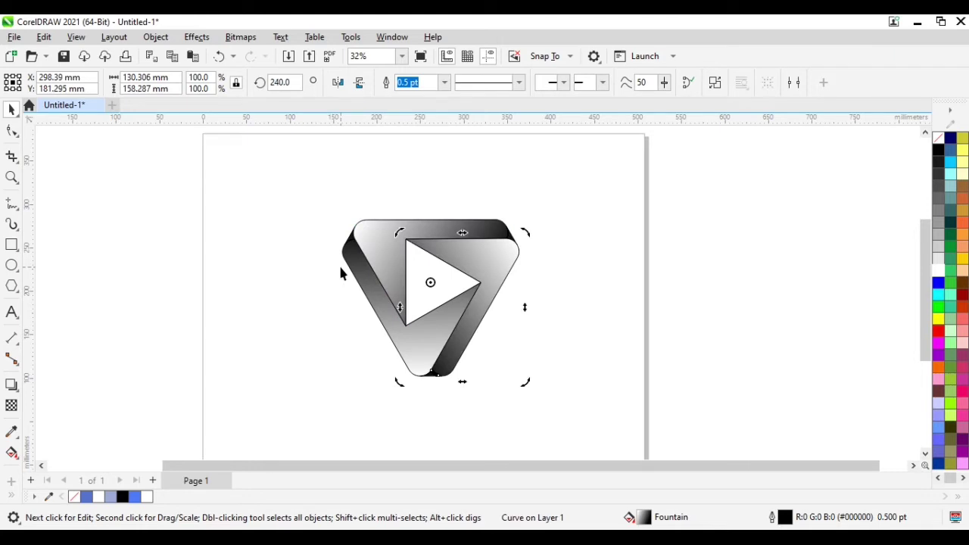
Remove the outlines from the three gradient shapes and the inner triangle
click(283, 245)
drag(364, 261, 530, 390)
right_click(937, 144)
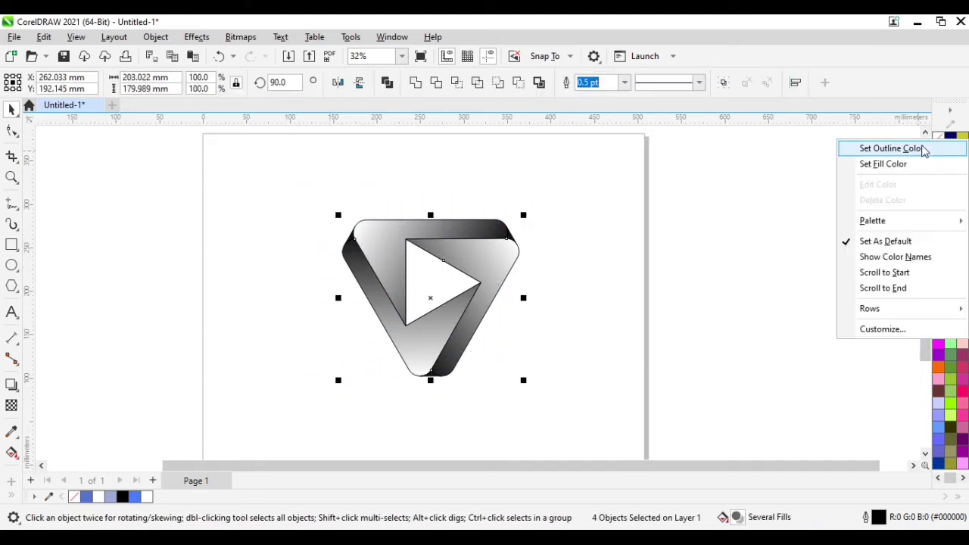
click(923, 147)
click(441, 180)
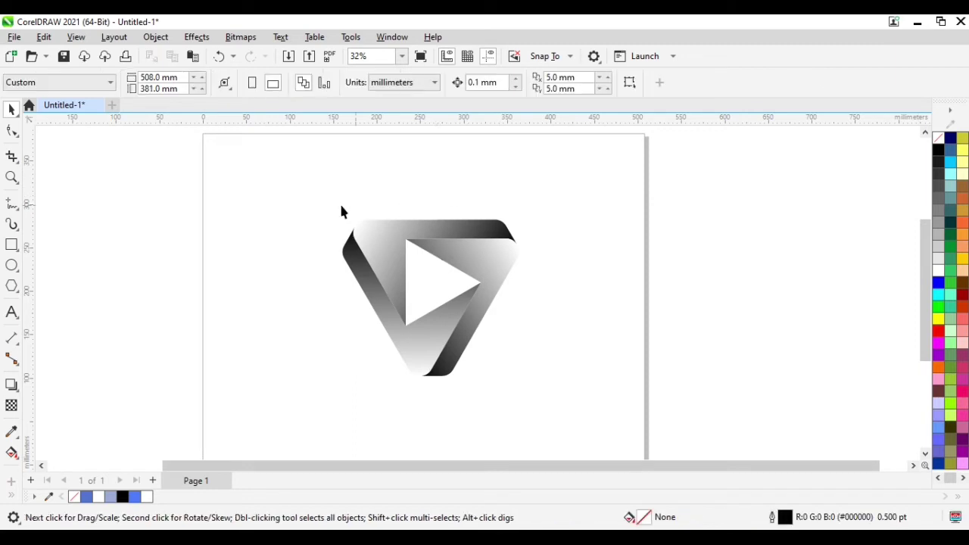
Group the three gradient shapes with the inner triangle and move the group into the upper half of the page
click(402, 56)
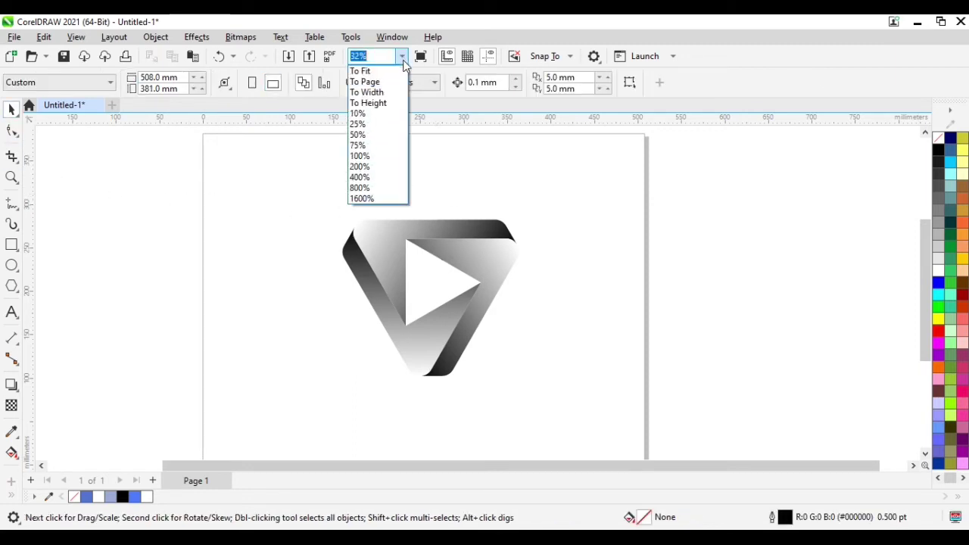
click(383, 84)
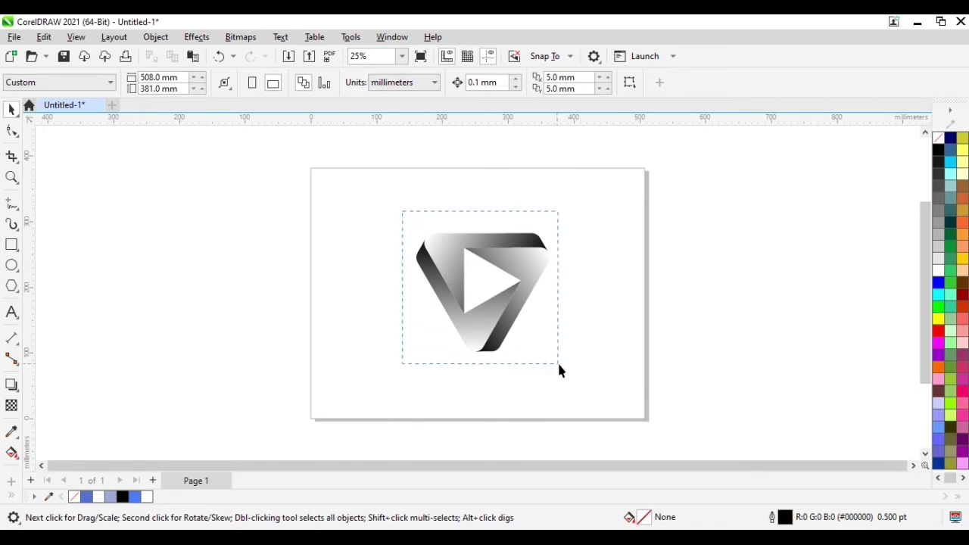
drag(559, 370, 558, 370)
right_click(489, 291)
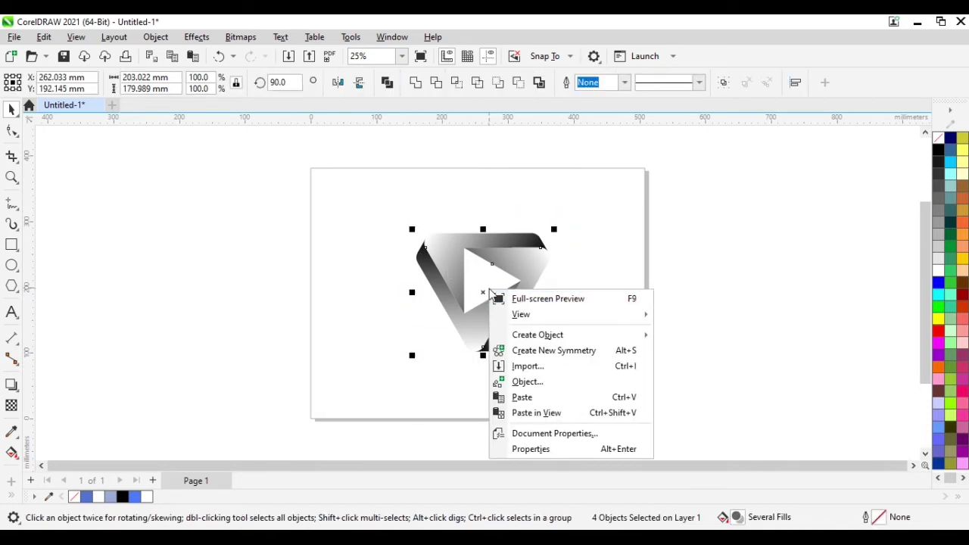
right_click(484, 287)
right_click(484, 287)
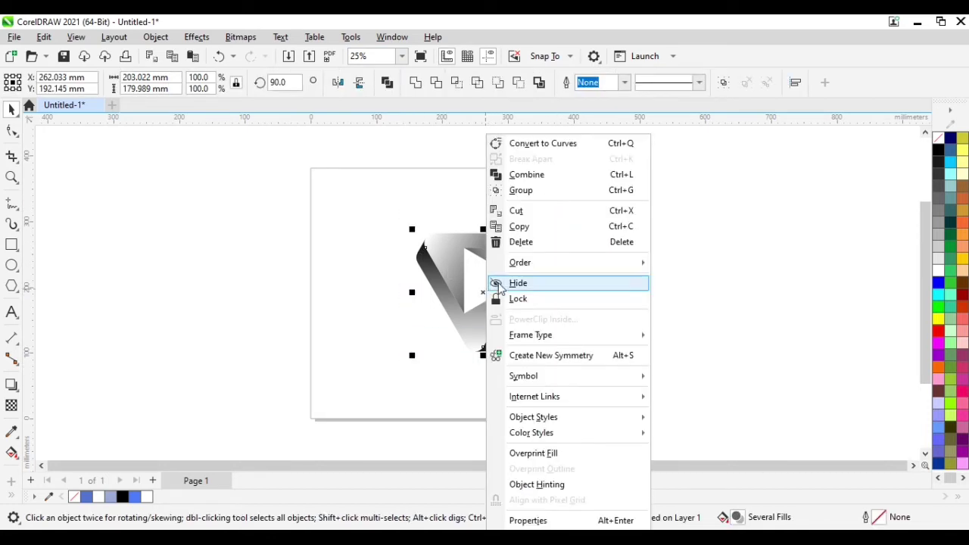
click(520, 190)
click(479, 189)
drag(489, 277, 495, 218)
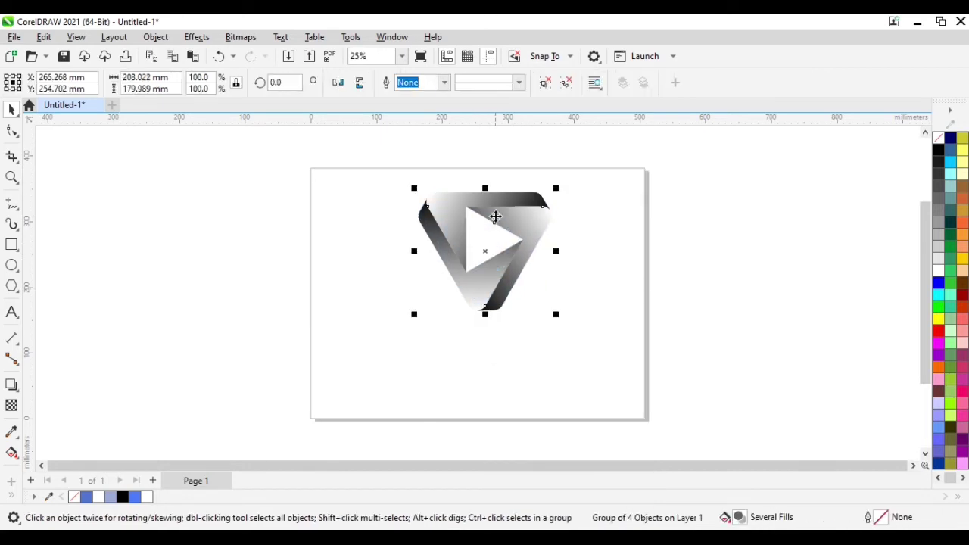
Draw a rectangle about 504 by 377 mm covering the whole page
key(F6)
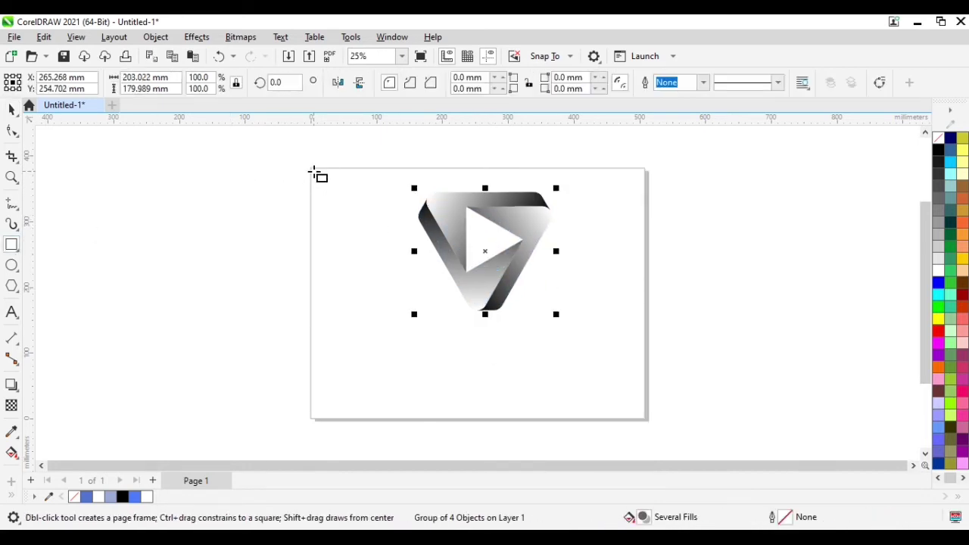
drag(311, 169, 617, 380)
drag(645, 399, 650, 423)
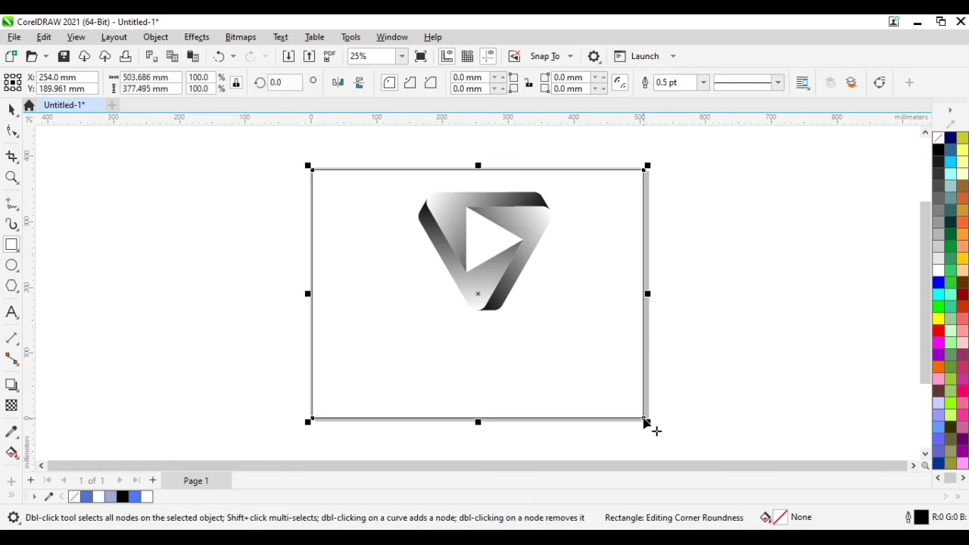
Fill the page-sized rectangle with black, remove its outline and place it behind the logo
click(938, 150)
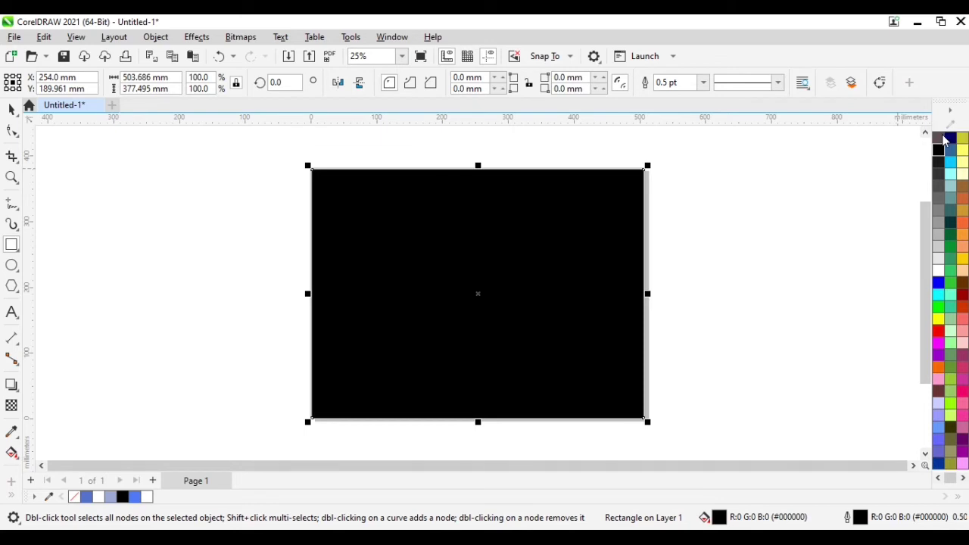
right_click(940, 138)
click(893, 145)
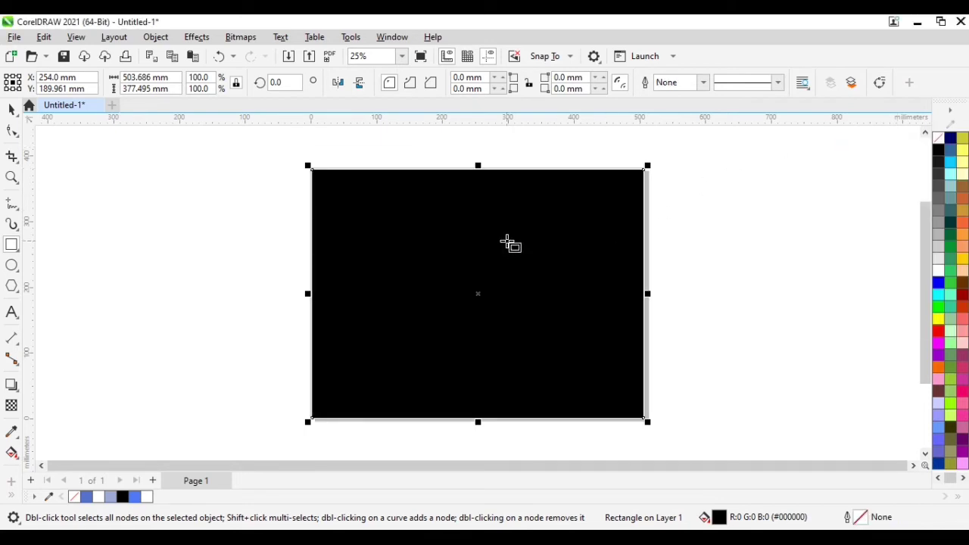
key(ctrl+v)
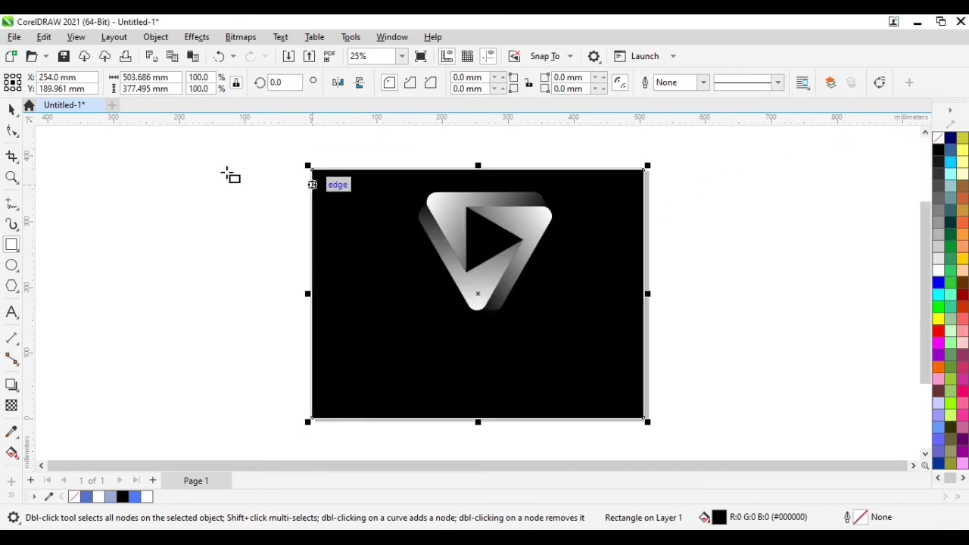
Move the logo group up to the background's upper edge, centred horizontally, and make a vertically mirrored copy directly beneath it
click(12, 110)
click(480, 202)
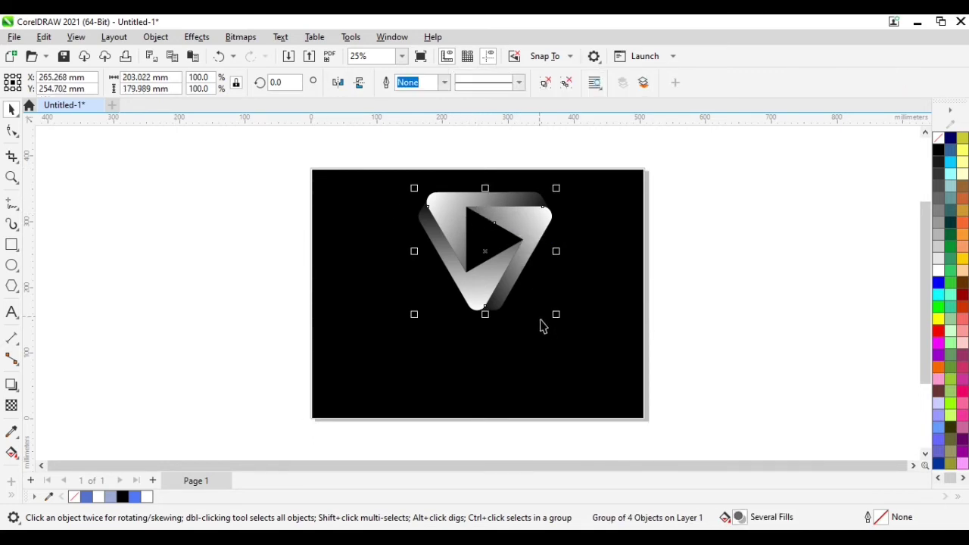
drag(489, 254, 489, 237)
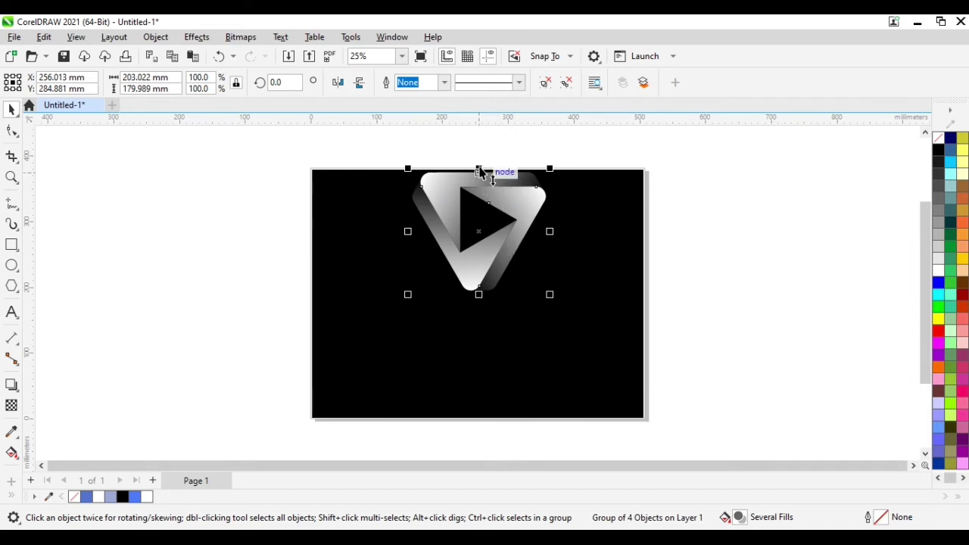
drag(478, 170, 478, 413)
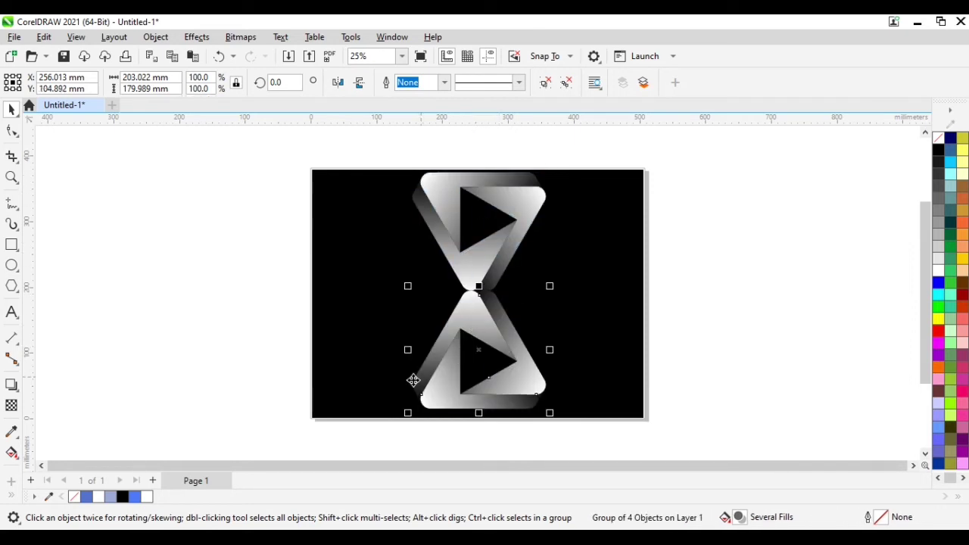
Apply a linear fountain transparency to the mirrored copy, starting inside the original logo and fading out downwards to 100% as a reflection
click(14, 407)
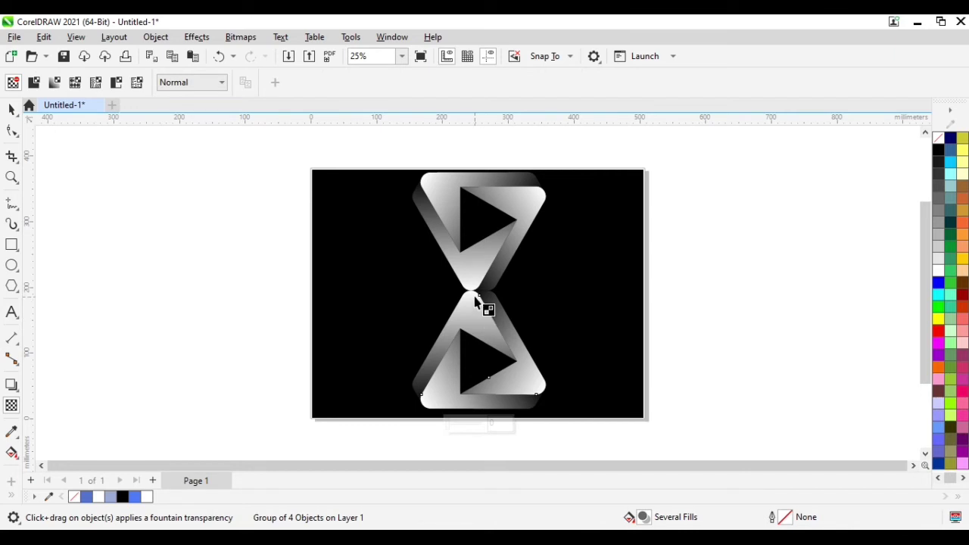
drag(477, 293, 480, 369)
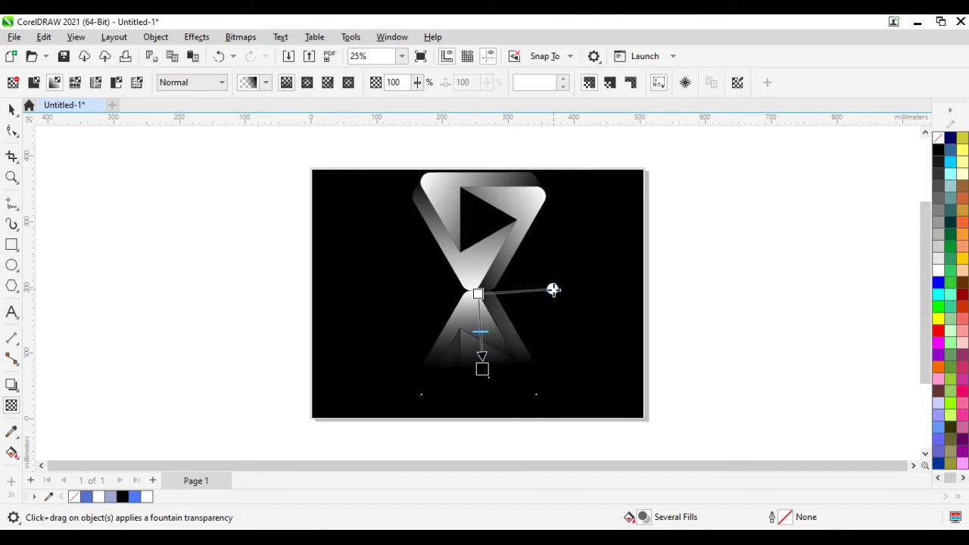
drag(551, 289, 579, 290)
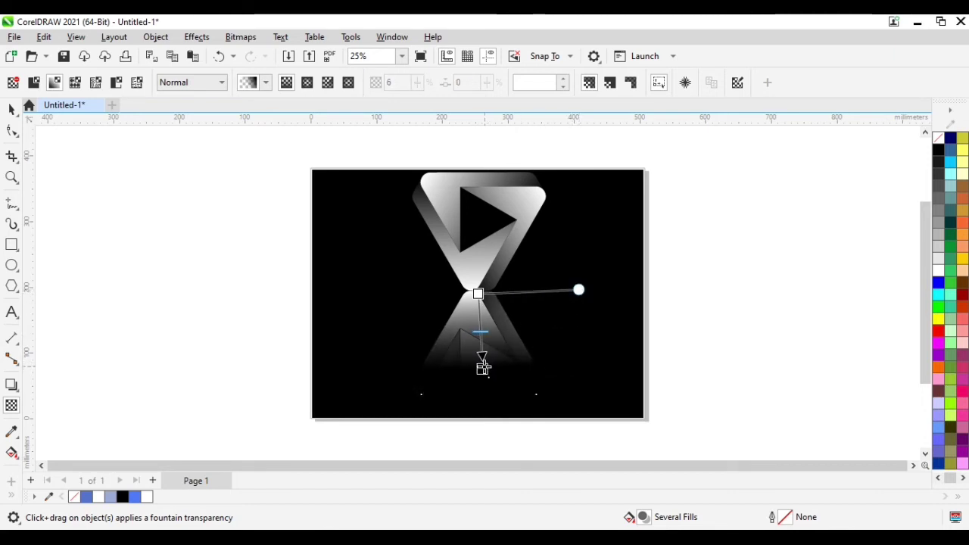
drag(477, 295, 477, 257)
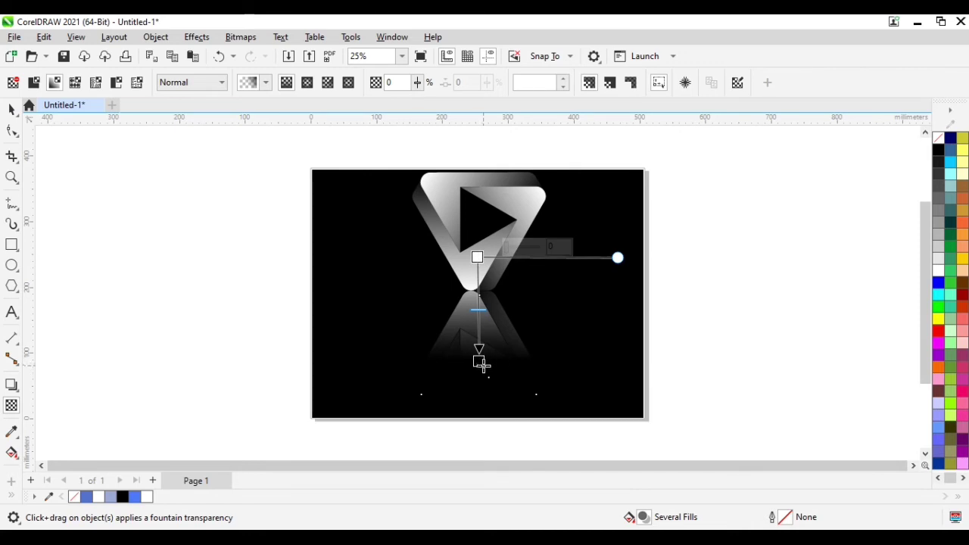
mouse_move(480, 363)
mouse_down()
mouse_move(478, 351)
mouse_move(478, 360)
mouse_up()
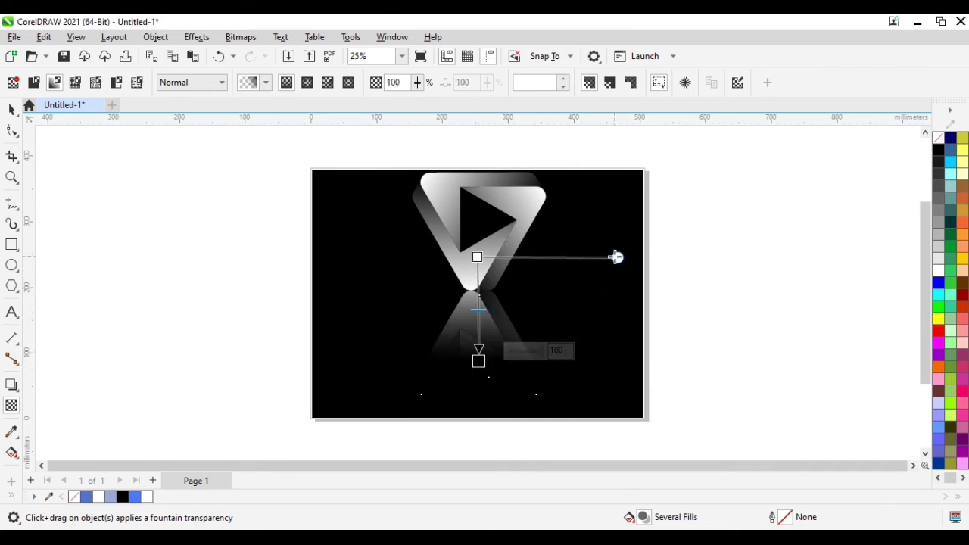
mouse_move(615, 257)
mouse_down()
mouse_move(614, 218)
mouse_move(620, 258)
mouse_up()
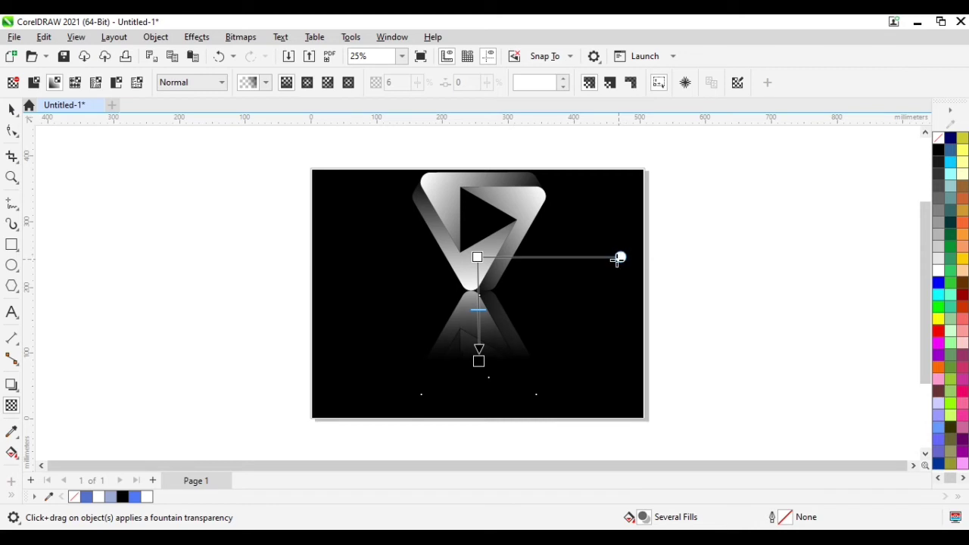
click(559, 303)
Move the logo and its reflection together slightly down from the background's upper edge
click(12, 111)
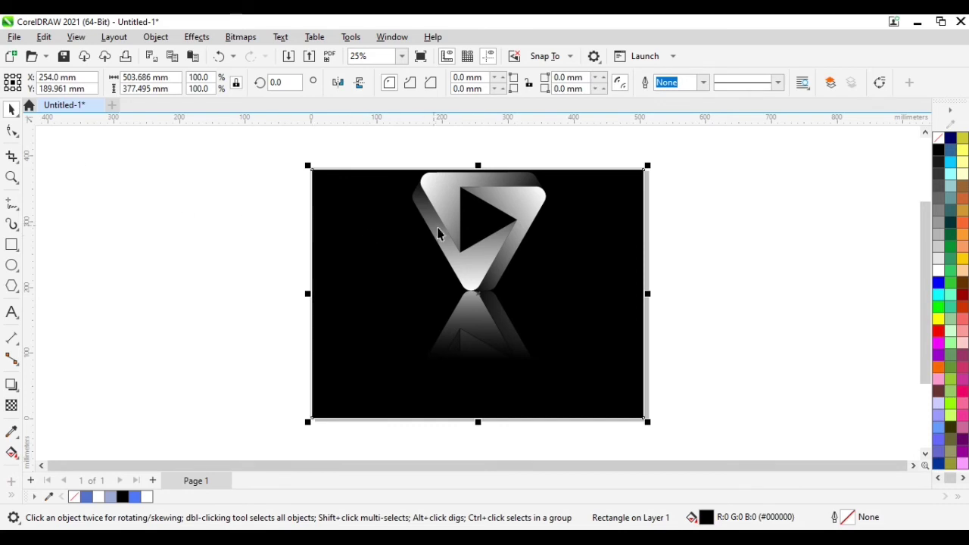
click(470, 265)
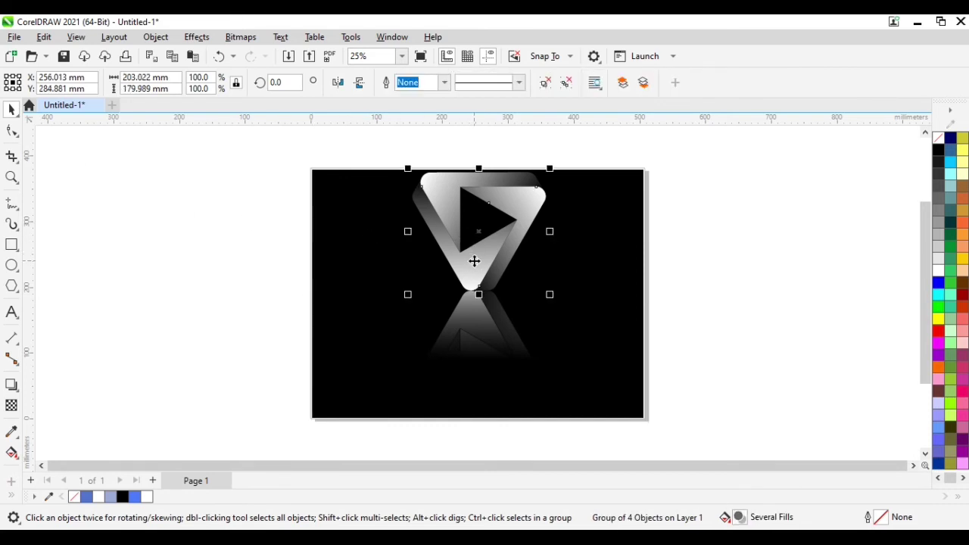
shift+click(480, 316)
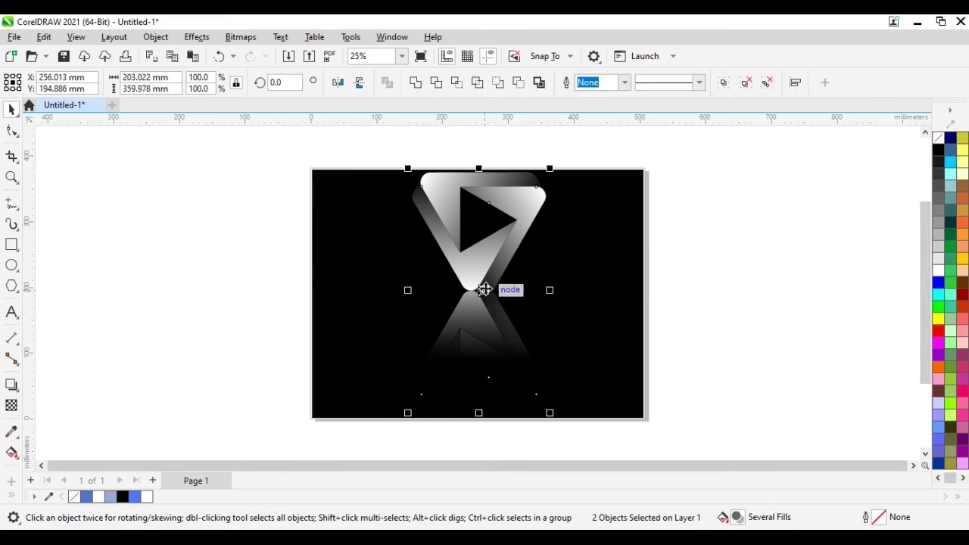
mouse_move(485, 289)
mouse_down()
mouse_move(487, 342)
mouse_move(482, 304)
mouse_up()
click(606, 297)
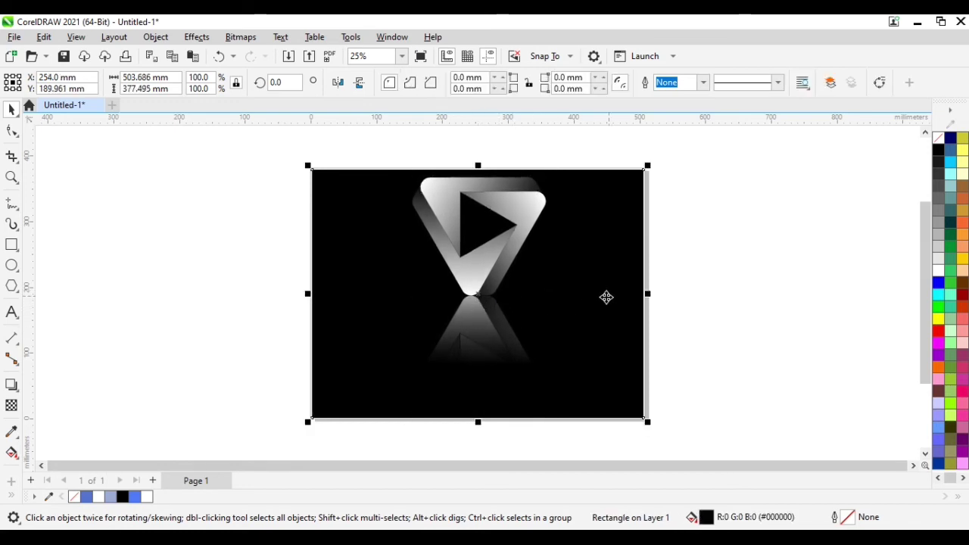
click(233, 221)
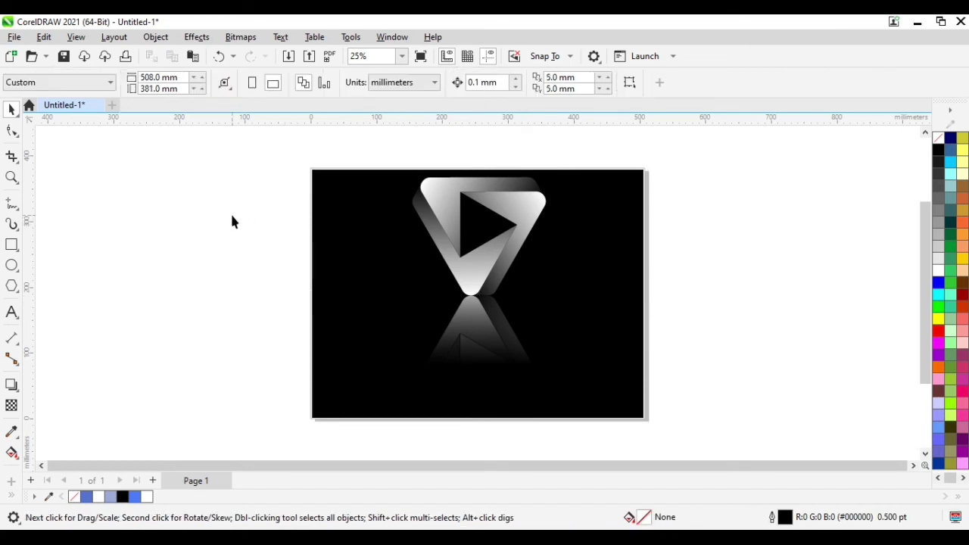
Apply a uniform transparency of 9 to the black background rectangle
click(335, 237)
click(12, 405)
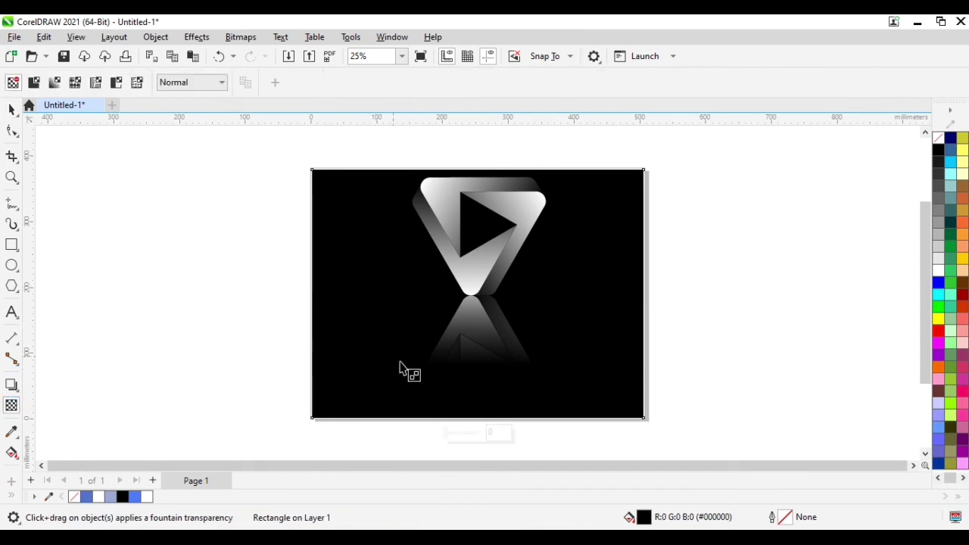
click(447, 442)
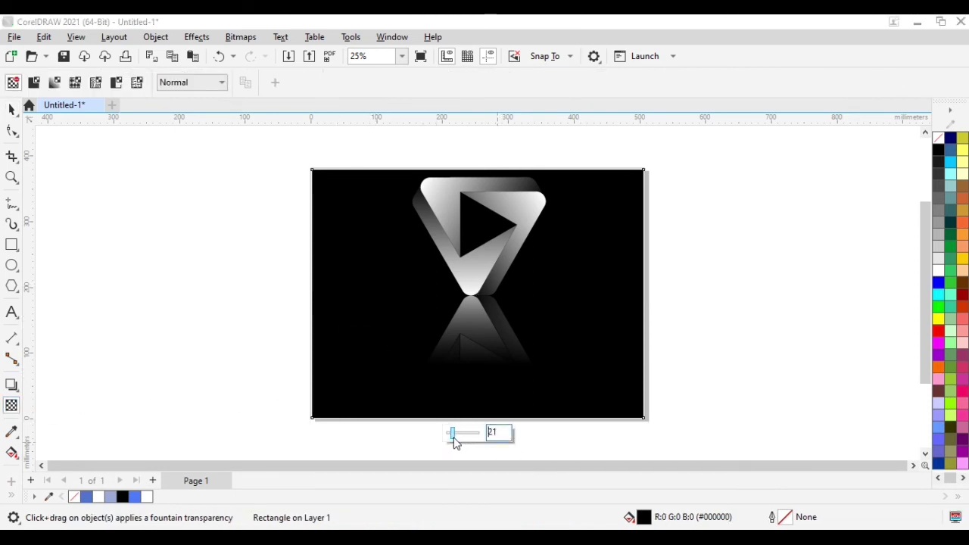
drag(454, 438, 457, 438)
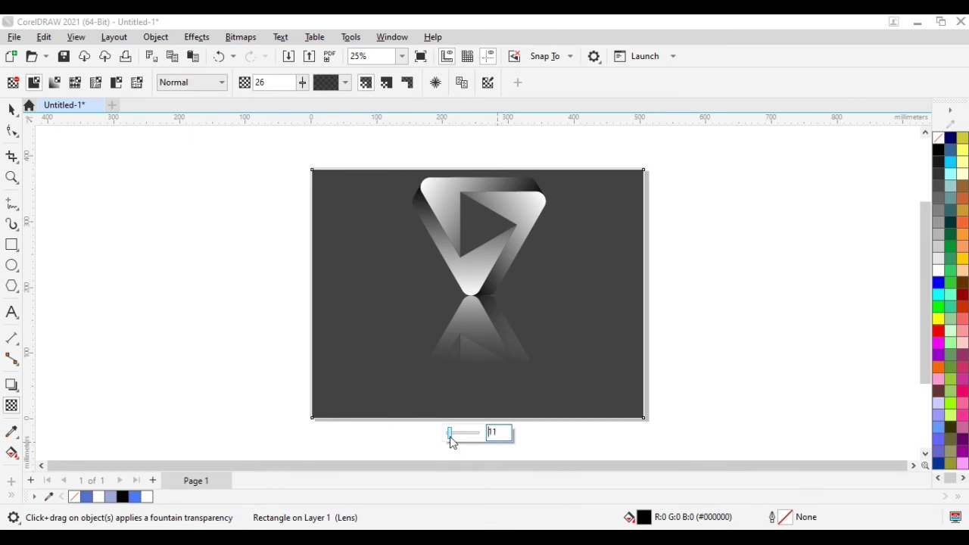
text(9)
key(Return)
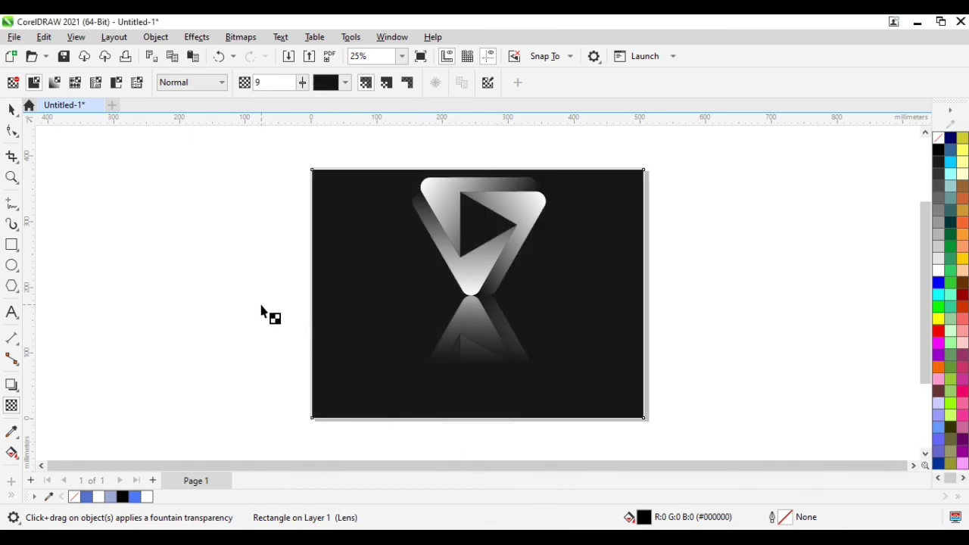
click(271, 311)
Export the design as a JPG named "3D Logo" in the YT pictures folder, with RGB colour and highest quality
key(alt)
key(f)
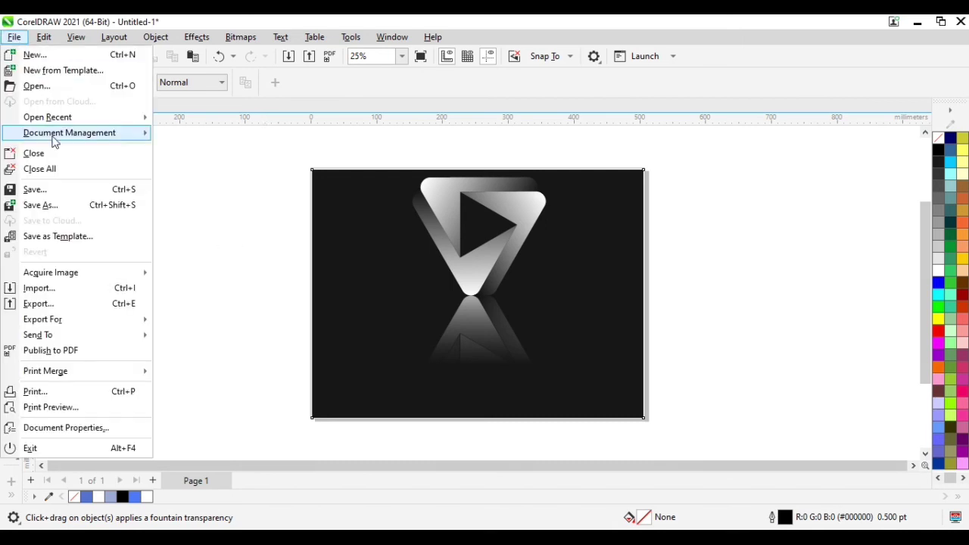
click(47, 305)
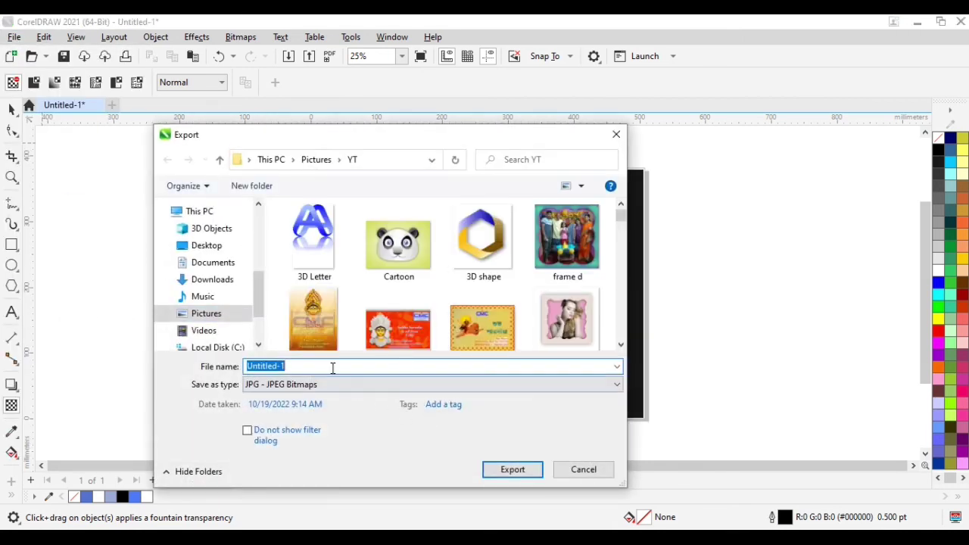
key(BackSpace)
text(3D)
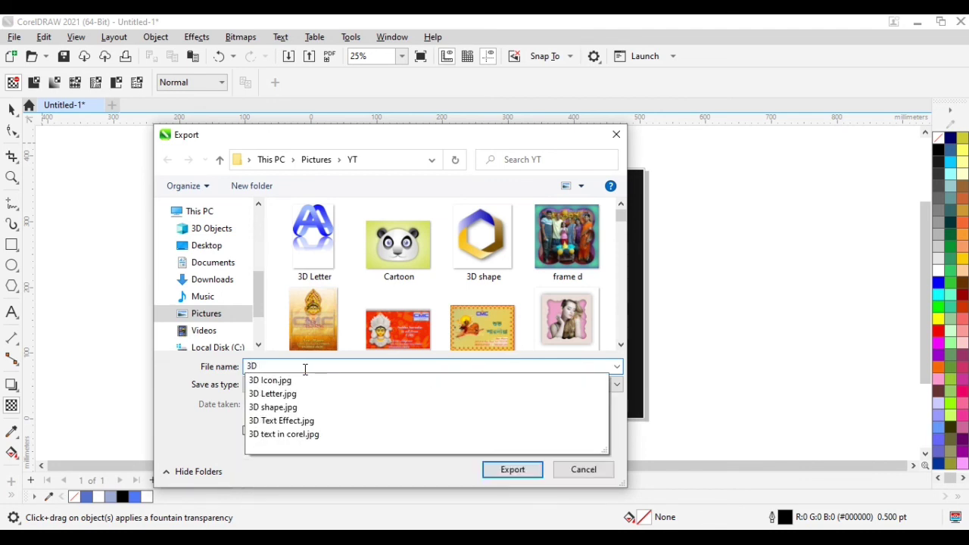
text( Logo)
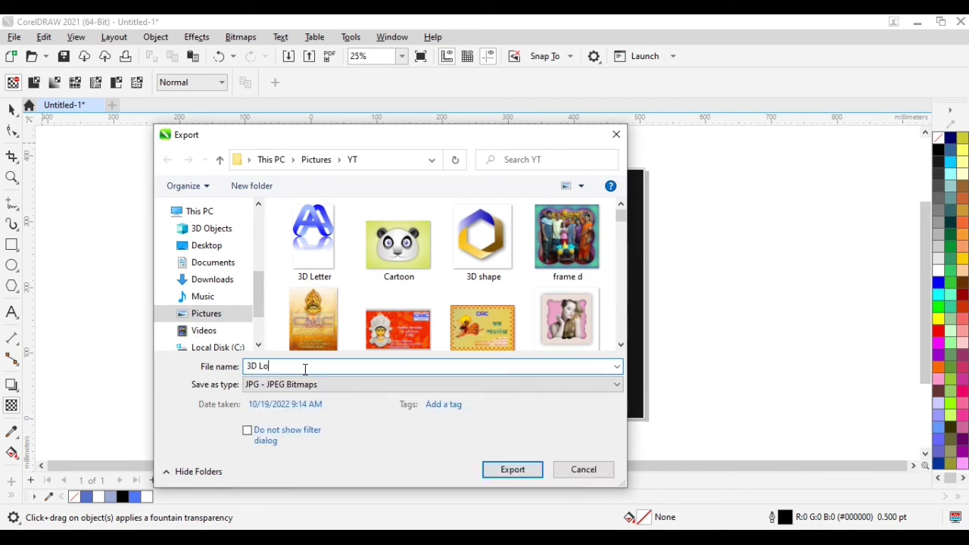
click(533, 475)
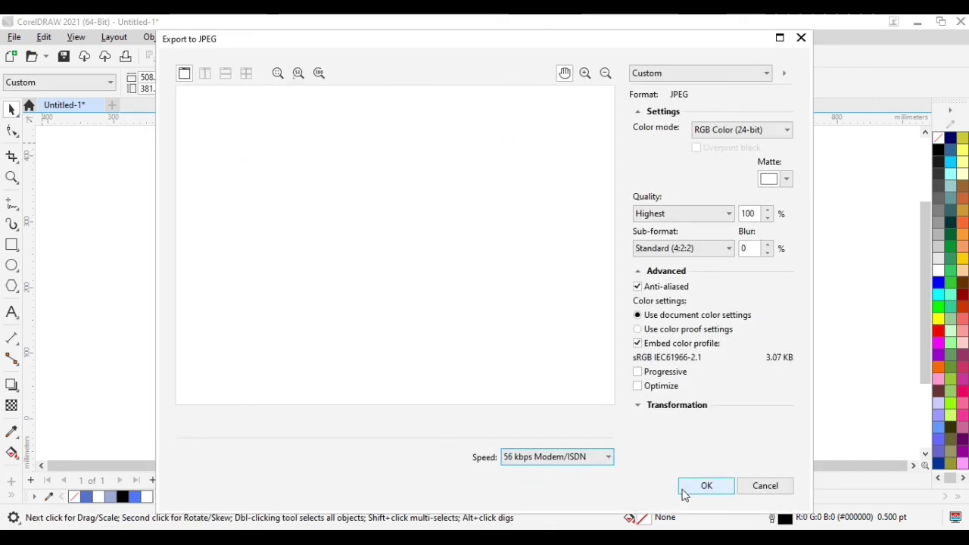
click(702, 486)
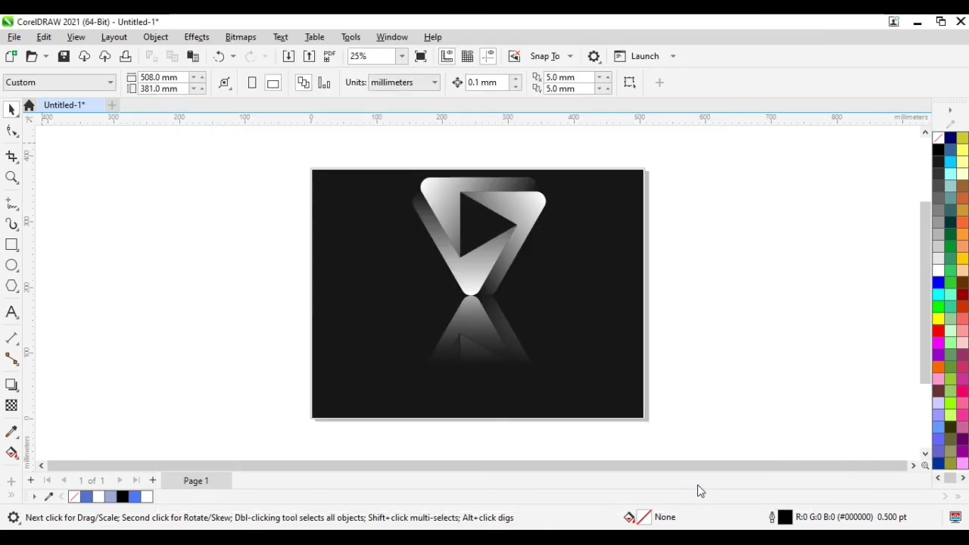